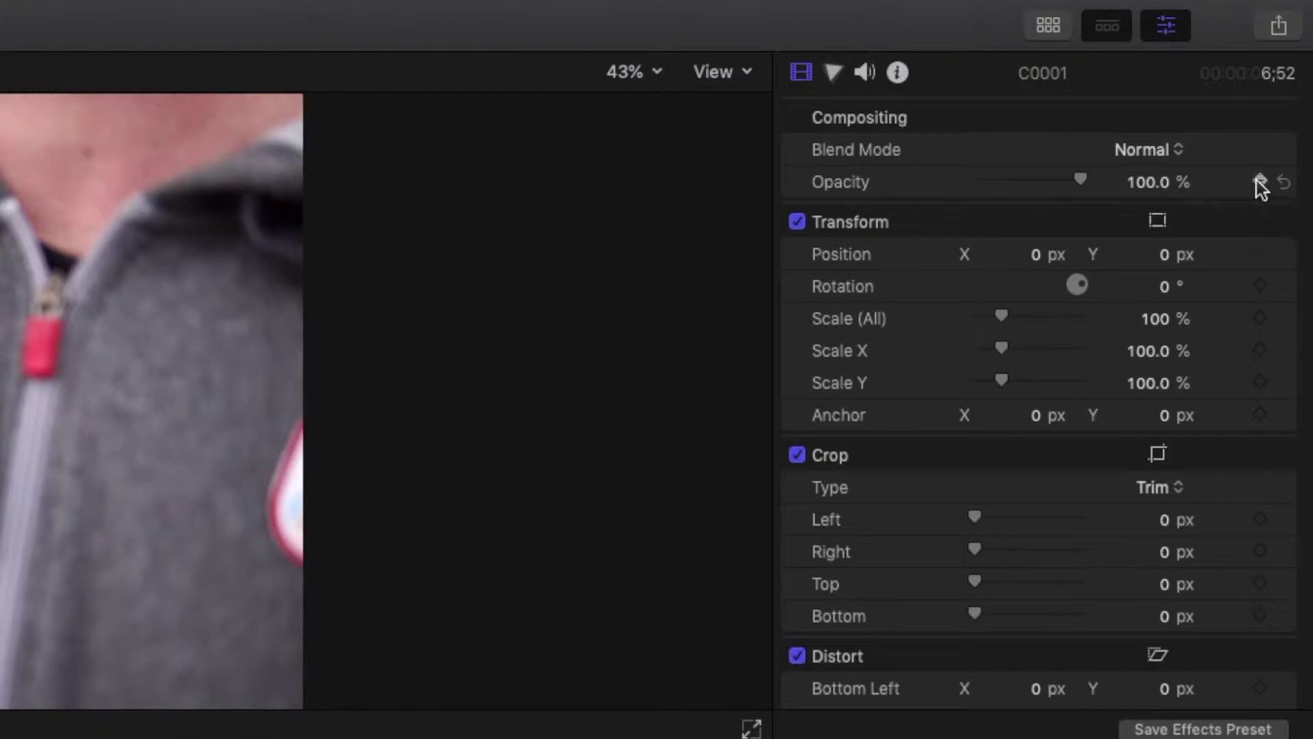
Keyframe the clip's opacity to fade in from 0% at the start to 100% about two seconds in.
{"action": "left_click", "coordinate": [1153, 183]}
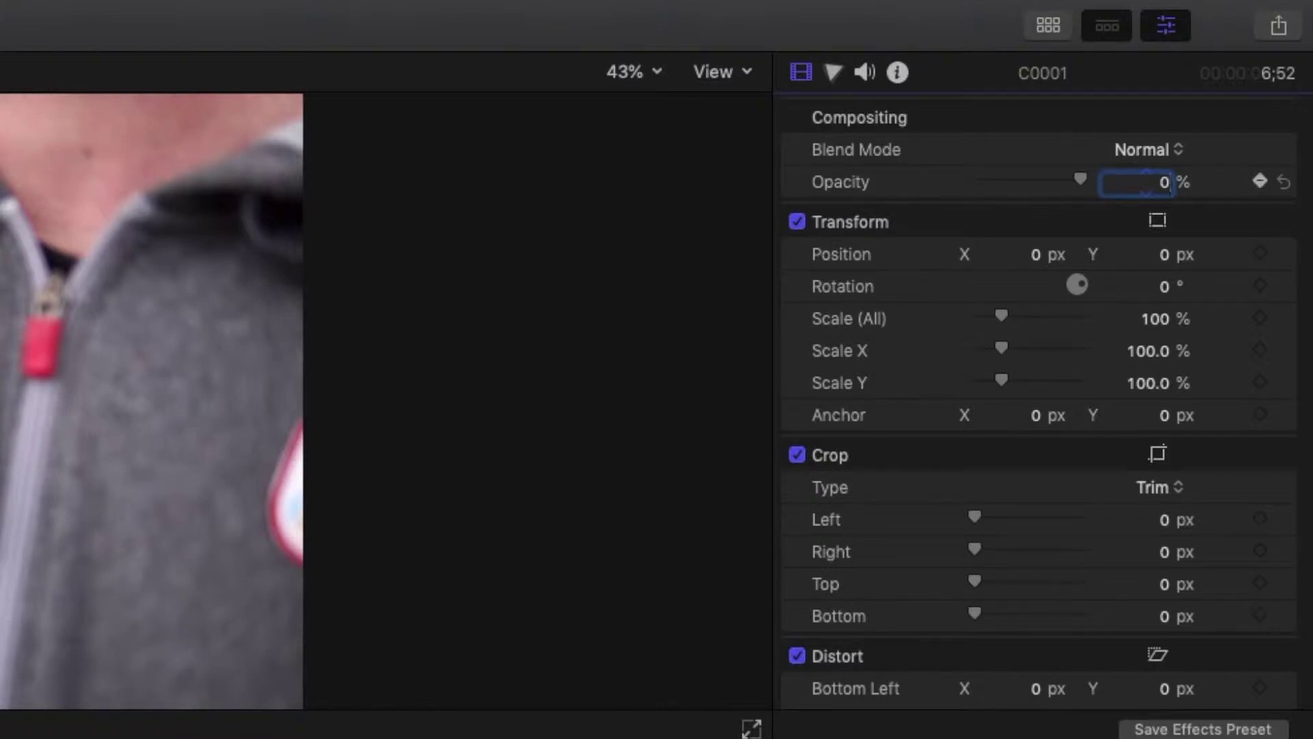
{"action": "key", "text": "Return"}
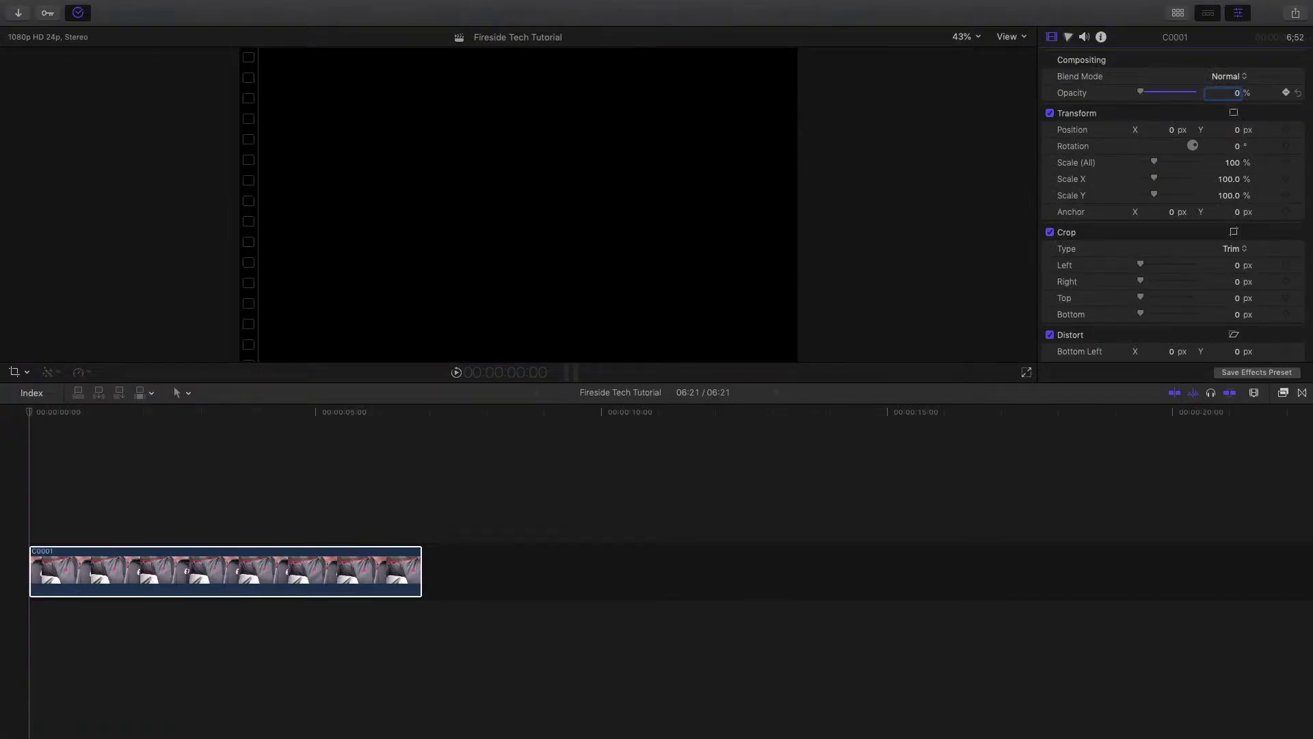
{"action": "left_click", "coordinate": [42, 415]}
{"action": "left_click_drag", "start_coordinate": [42, 416], "coordinate": [142, 422]}
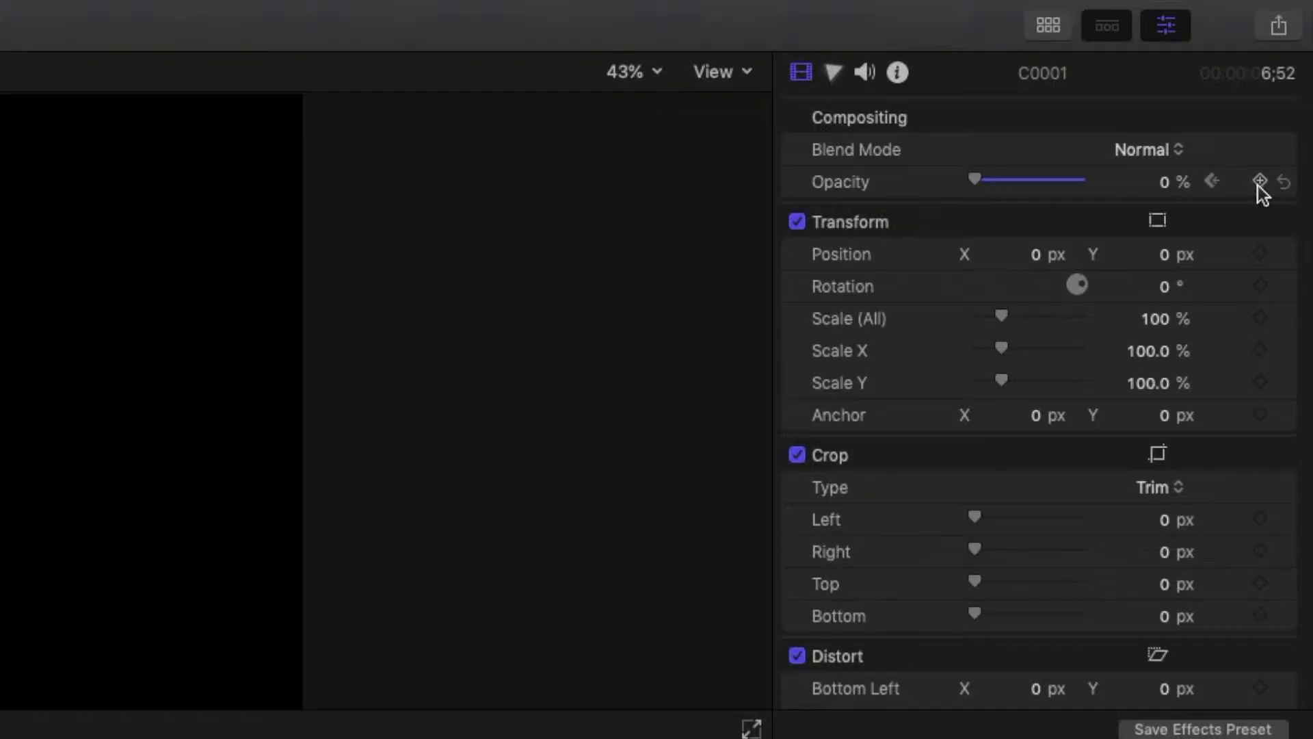
{"action": "left_click", "coordinate": [1260, 182]}
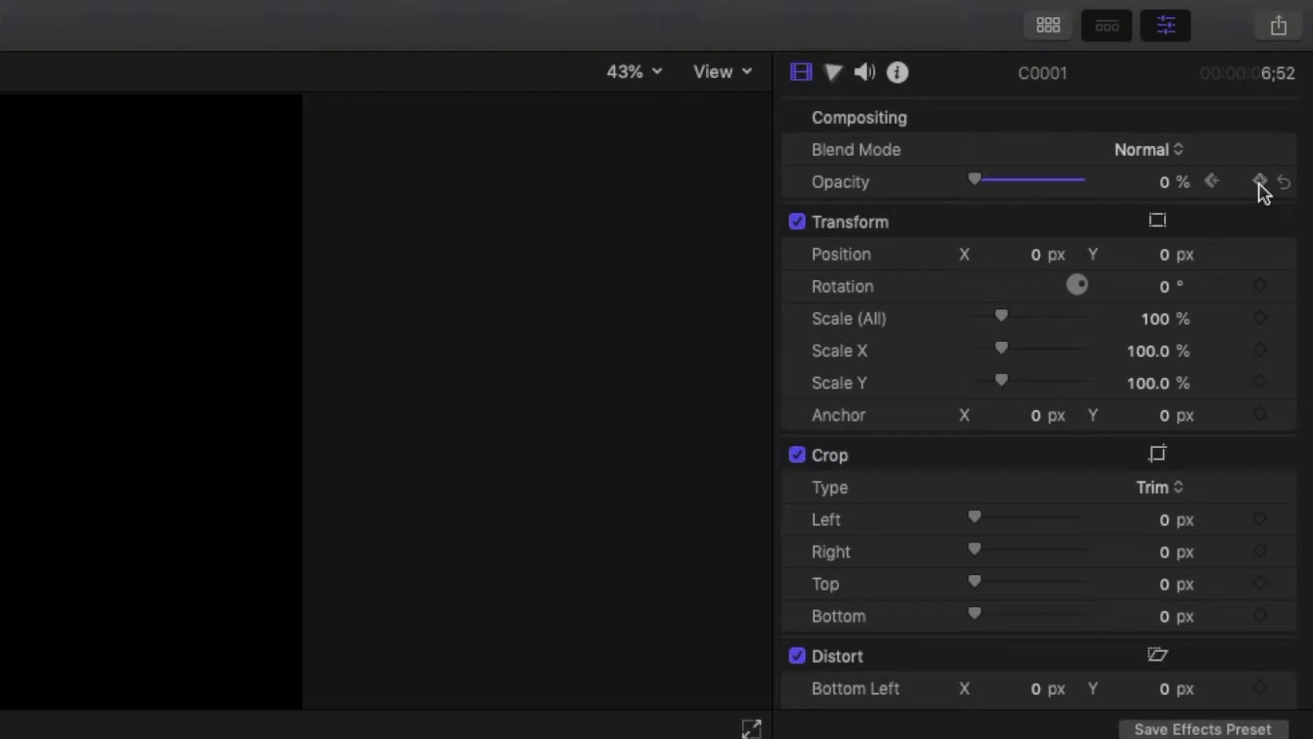
{"action": "left_click", "coordinate": [1159, 183]}
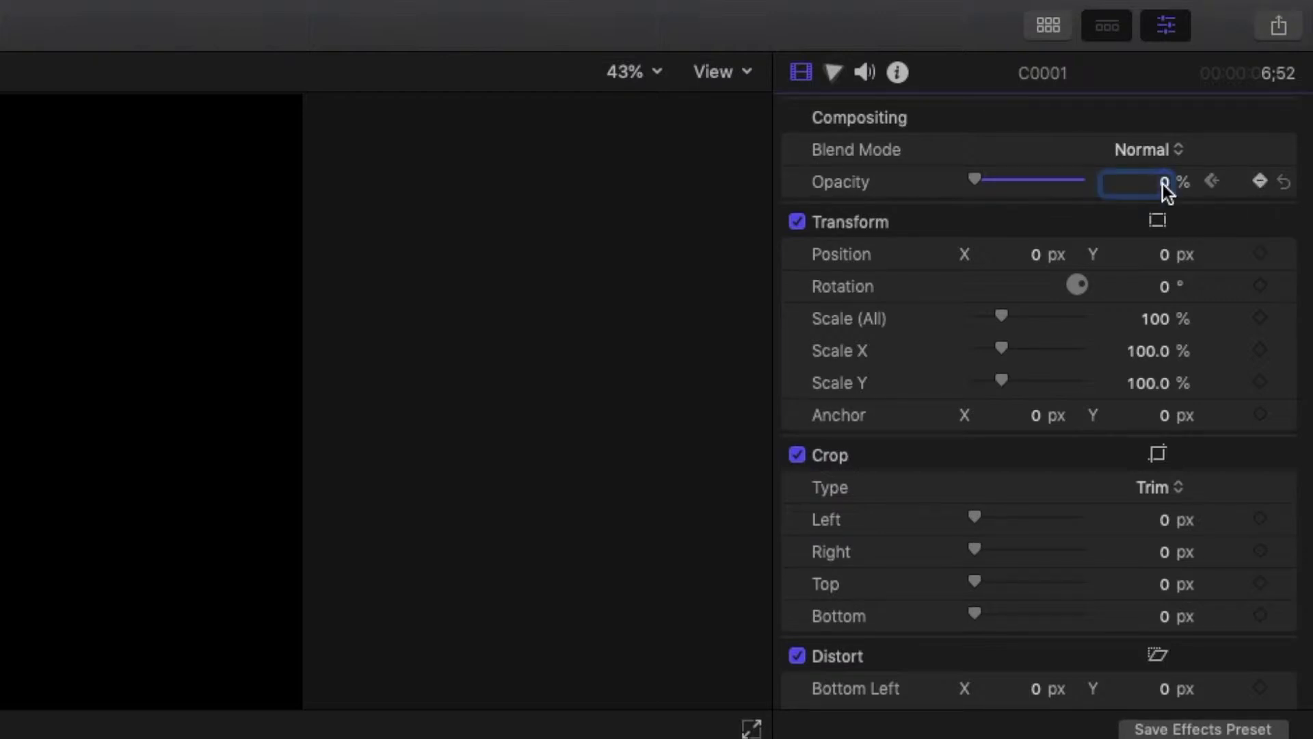
{"action": "type", "text": "100"}
{"action": "key", "text": "Return"}
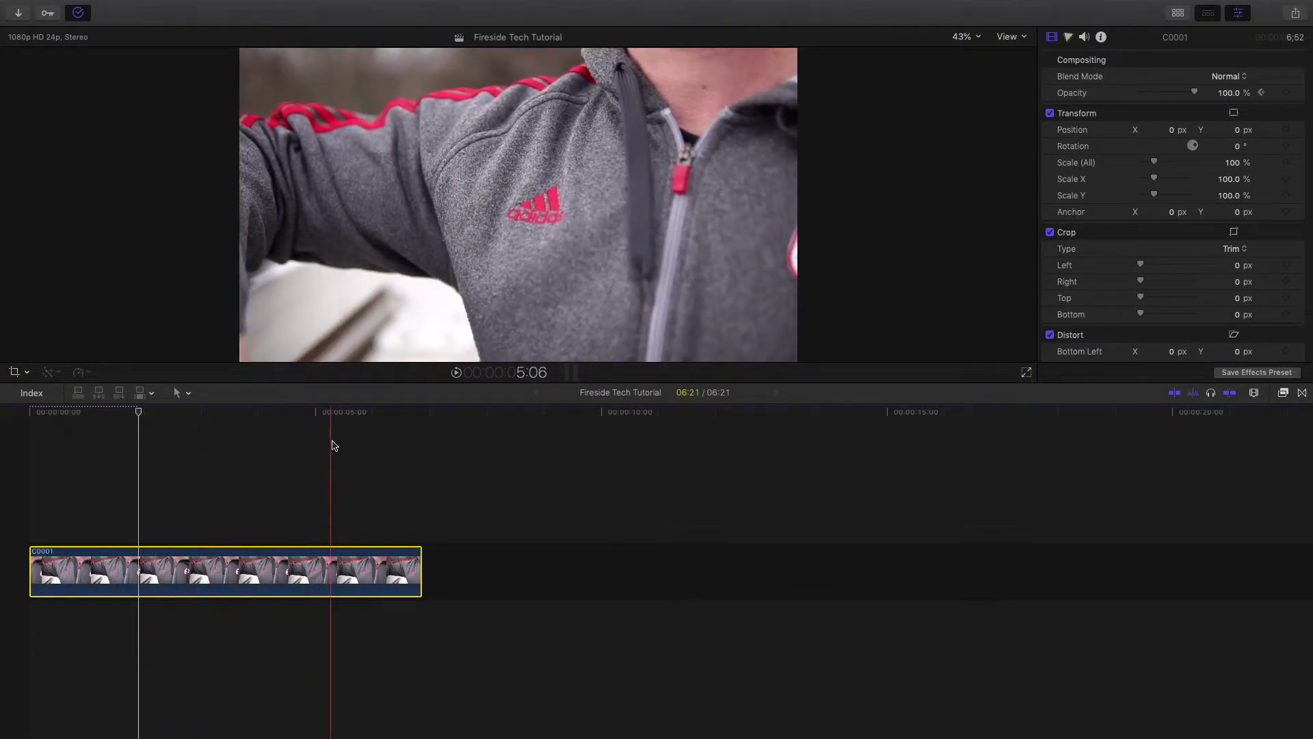
Add an opacity keyframe at 100% on the clip at about 5:06.
{"action": "left_click", "coordinate": [334, 446]}
{"action": "left_click", "coordinate": [335, 557]}
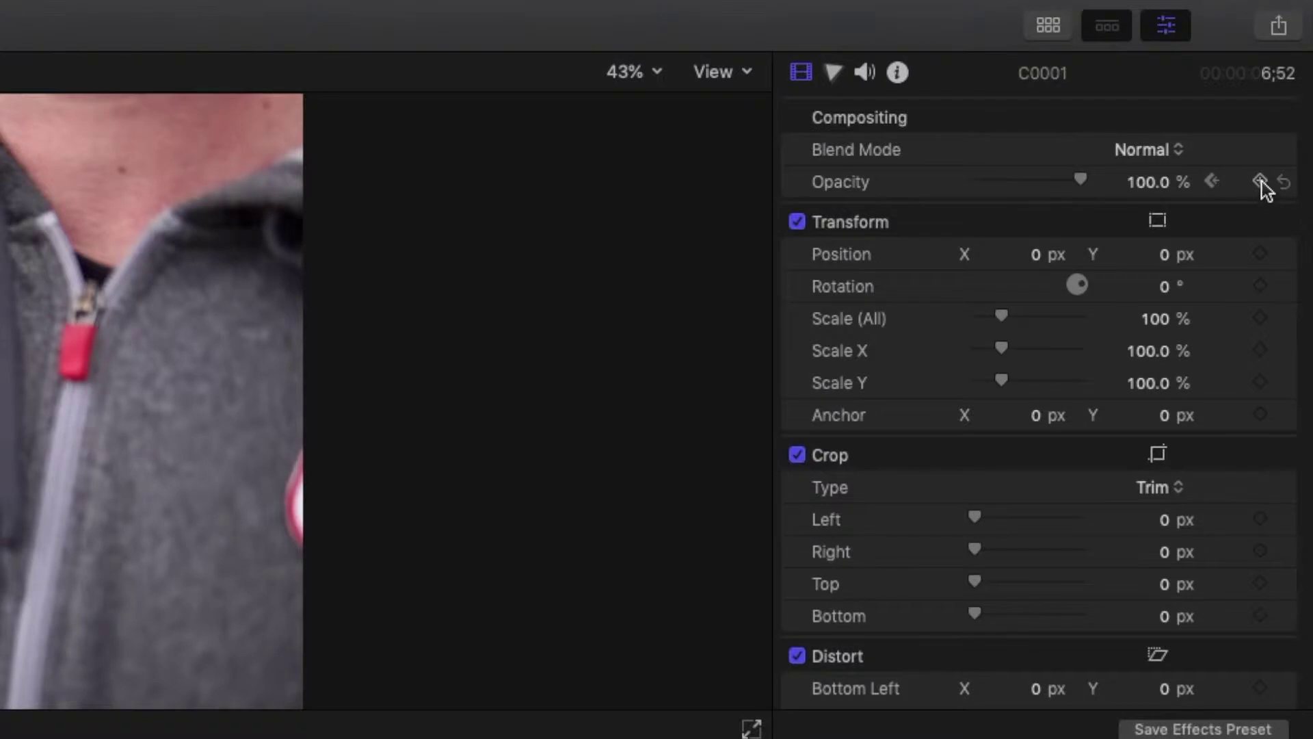
{"action": "left_click", "coordinate": [1260, 181]}
Add an opacity keyframe on the clip's last frame at 6:20 and set it to 0%.
{"action": "left_click_drag", "start_coordinate": [363, 416], "coordinate": [404, 415]}
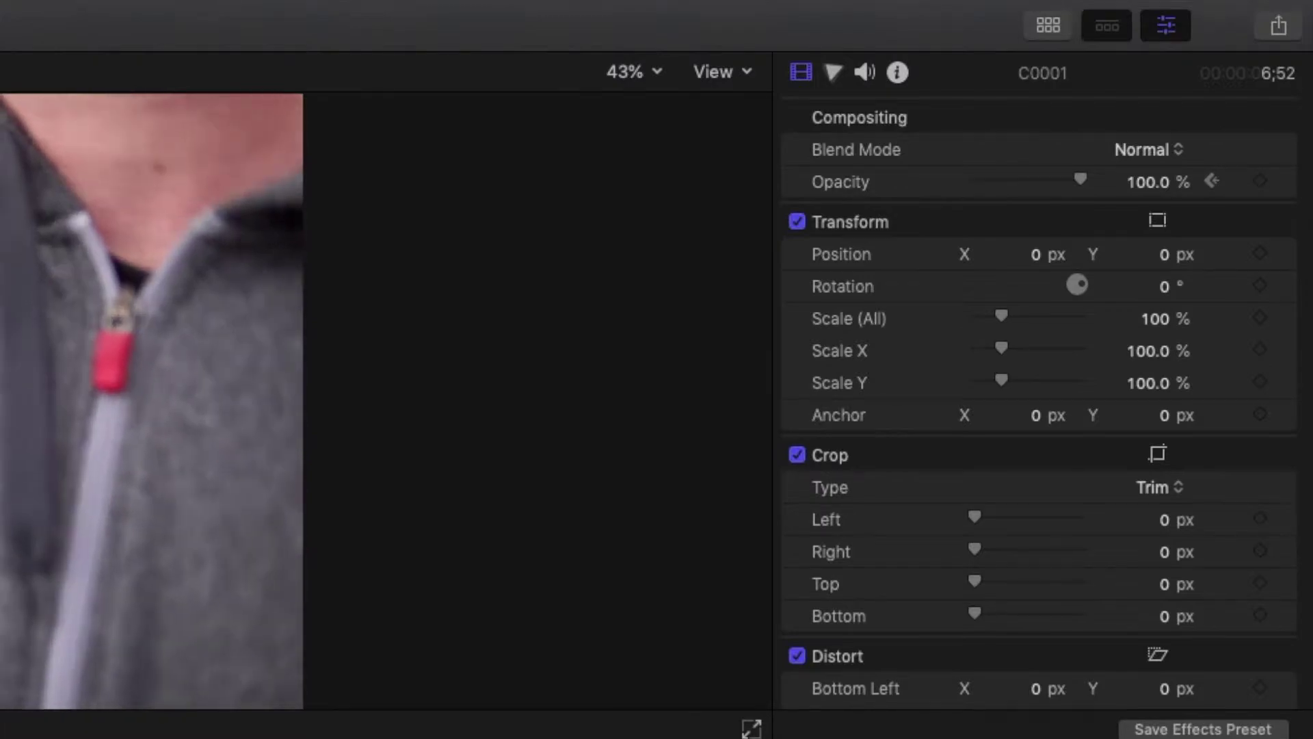
{"action": "key", "text": "space"}
{"action": "key", "text": "Left"}
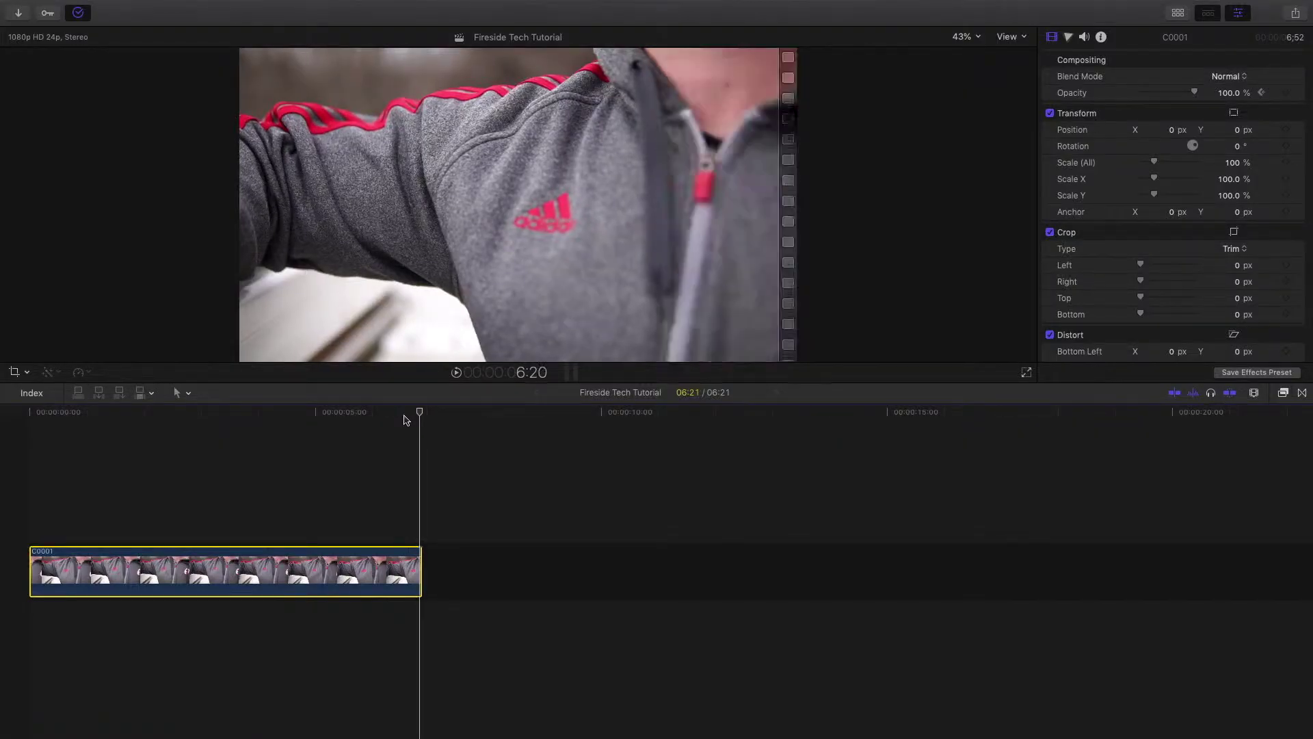
{"action": "left_click", "coordinate": [1286, 94]}
{"action": "left_click", "coordinate": [1228, 94]}
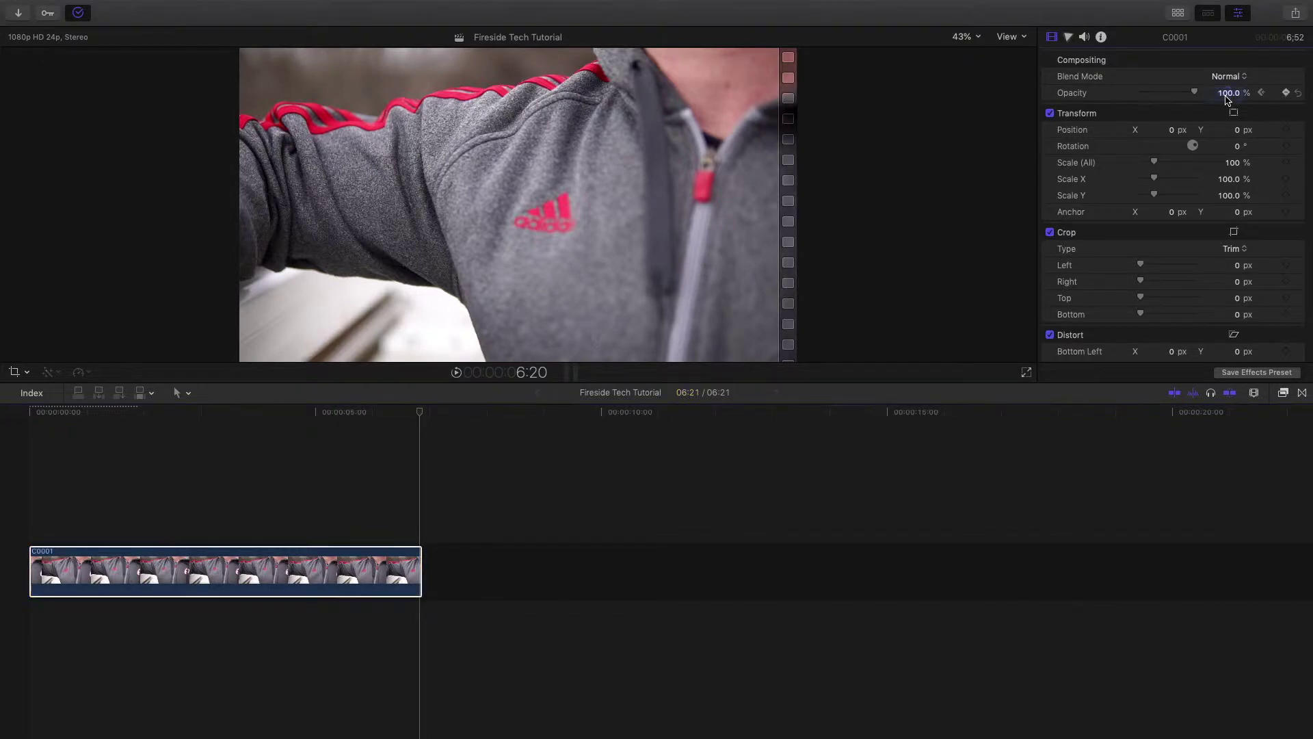
{"action": "type", "text": "0"}
{"action": "key", "text": "Return"}
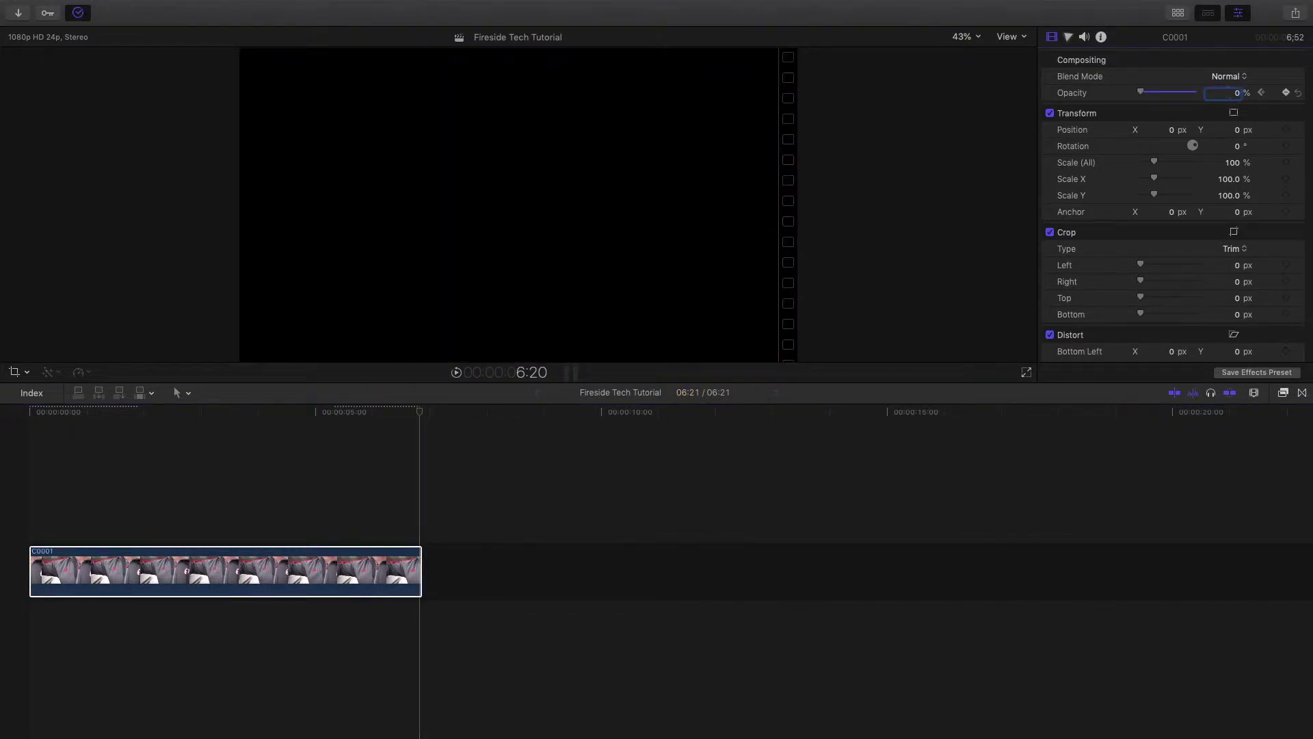
Play the clip from the beginning to review the fade in and fade out.
{"action": "left_click", "coordinate": [11, 538]}
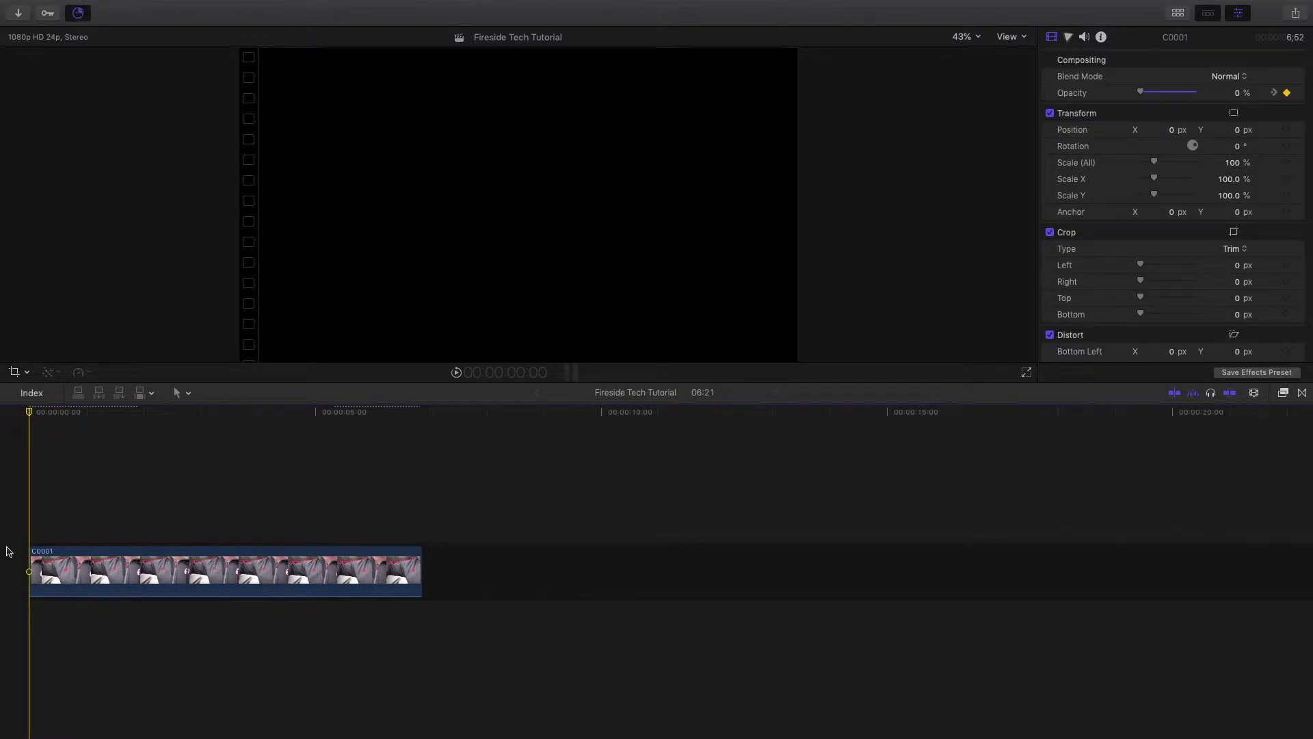
{"action": "key", "text": "shift+z"}
{"action": "key", "text": "space"}
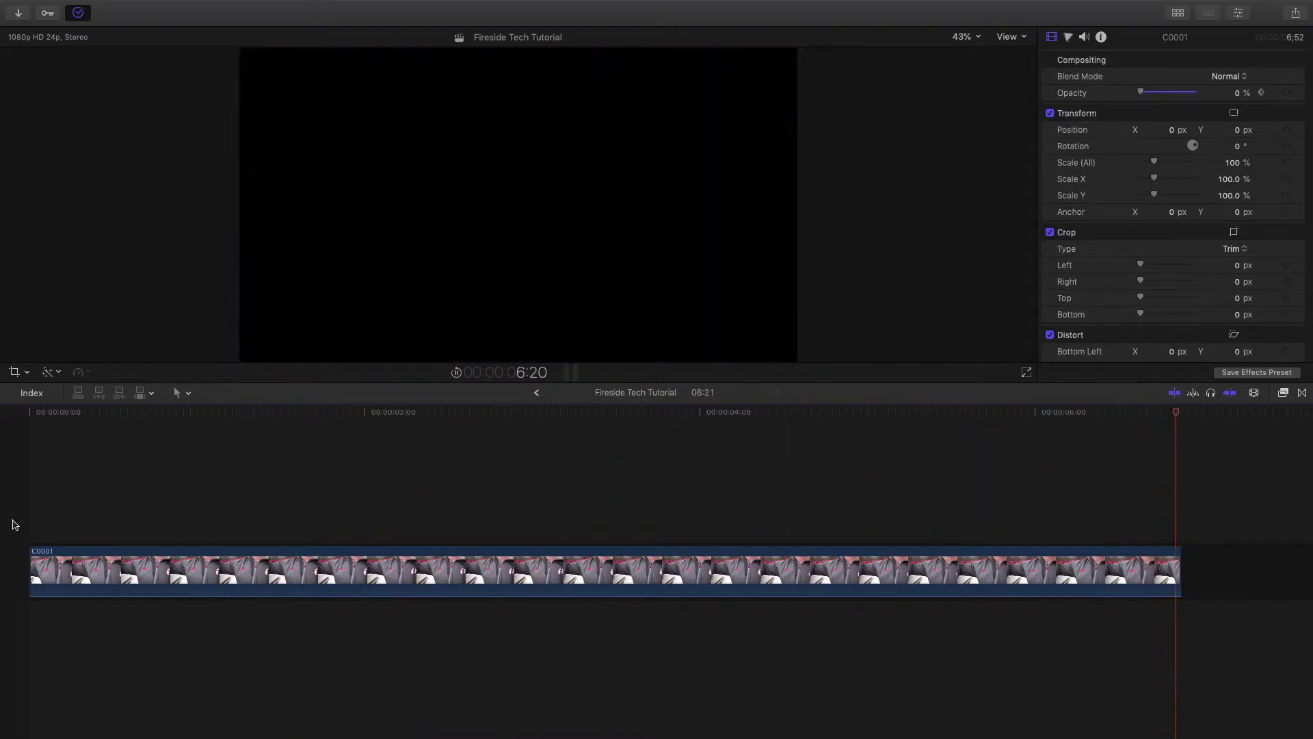
{"action": "left_click", "coordinate": [13, 524]}
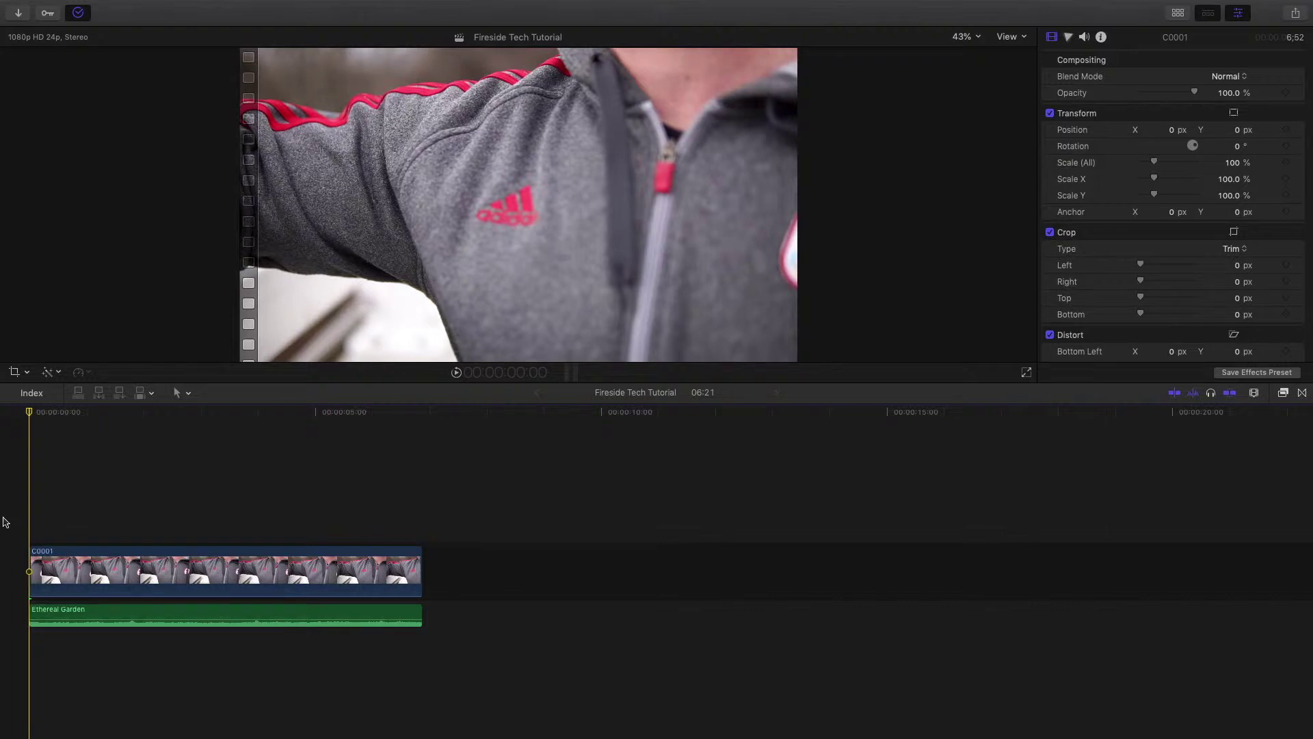
Play the Ethereal Garden music clip and mark two beats on it, at about 1:17 and 6:03.
{"action": "left_click", "coordinate": [50, 616]}
{"action": "key", "text": "space"}
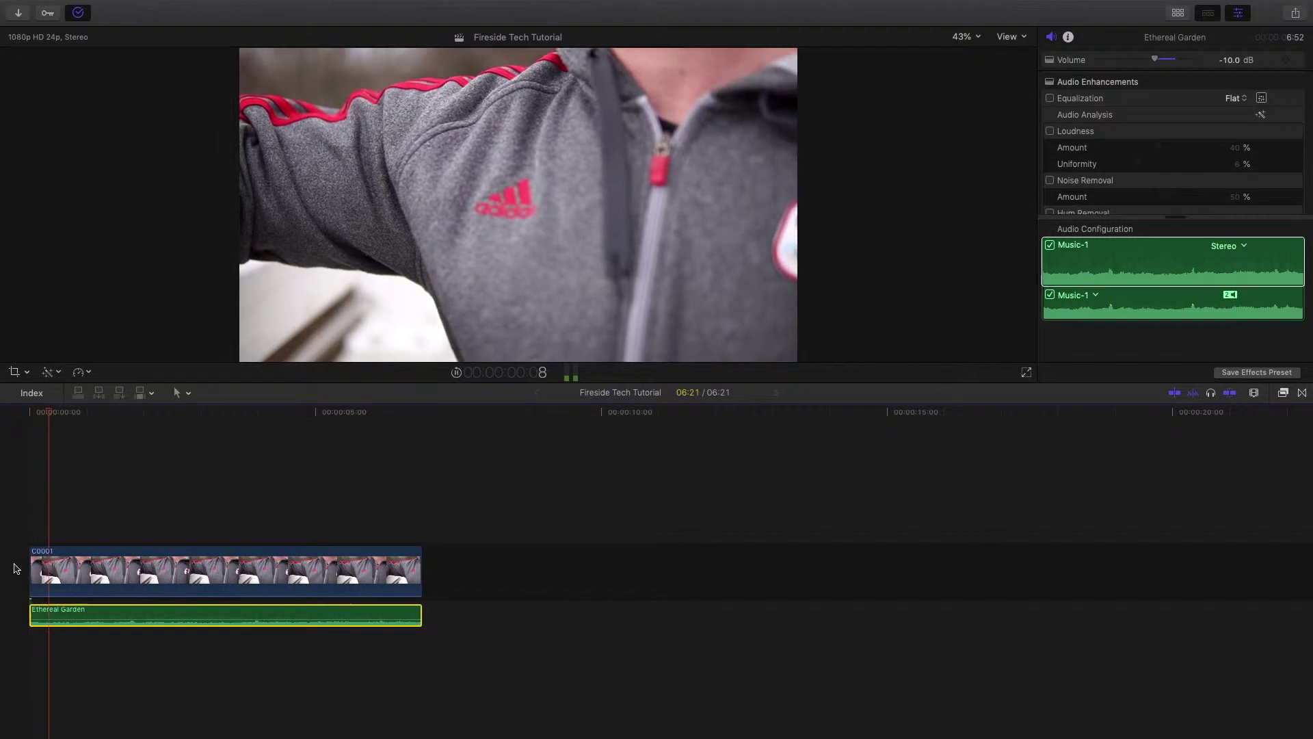
{"action": "key", "text": "m"}
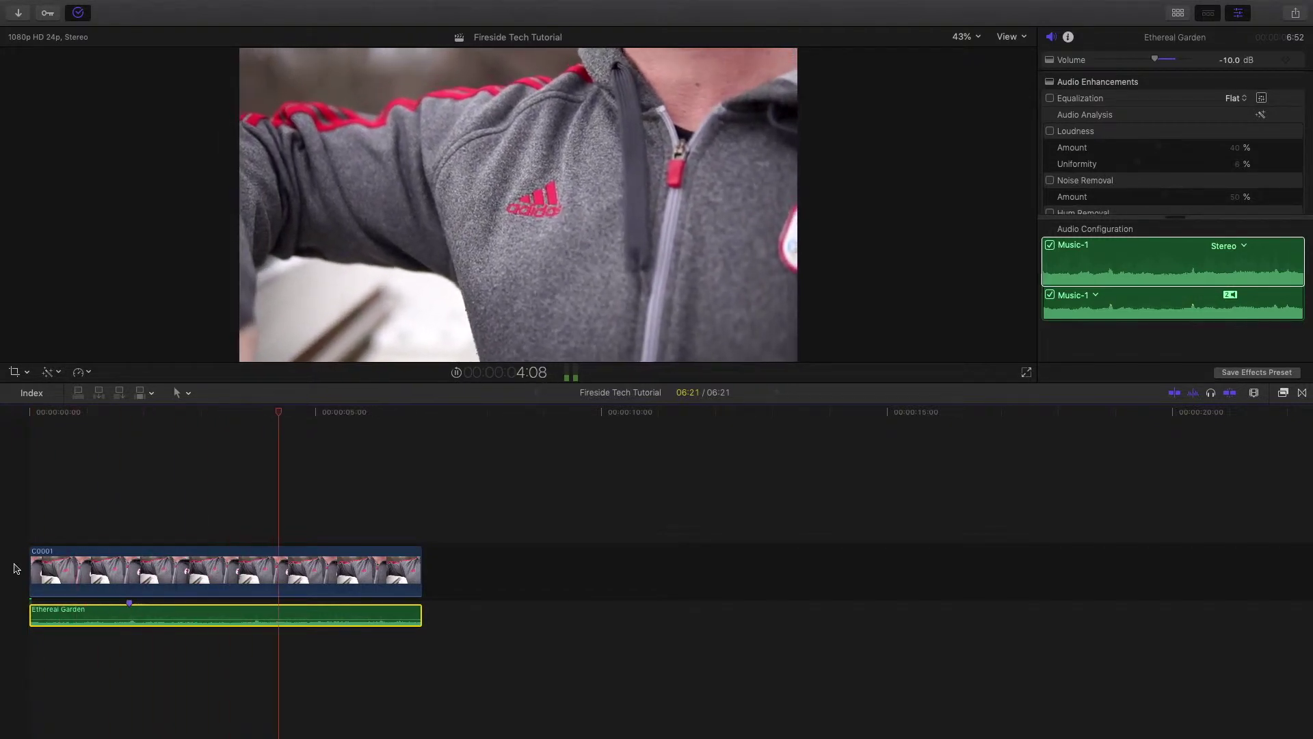
{"action": "key", "text": "m"}
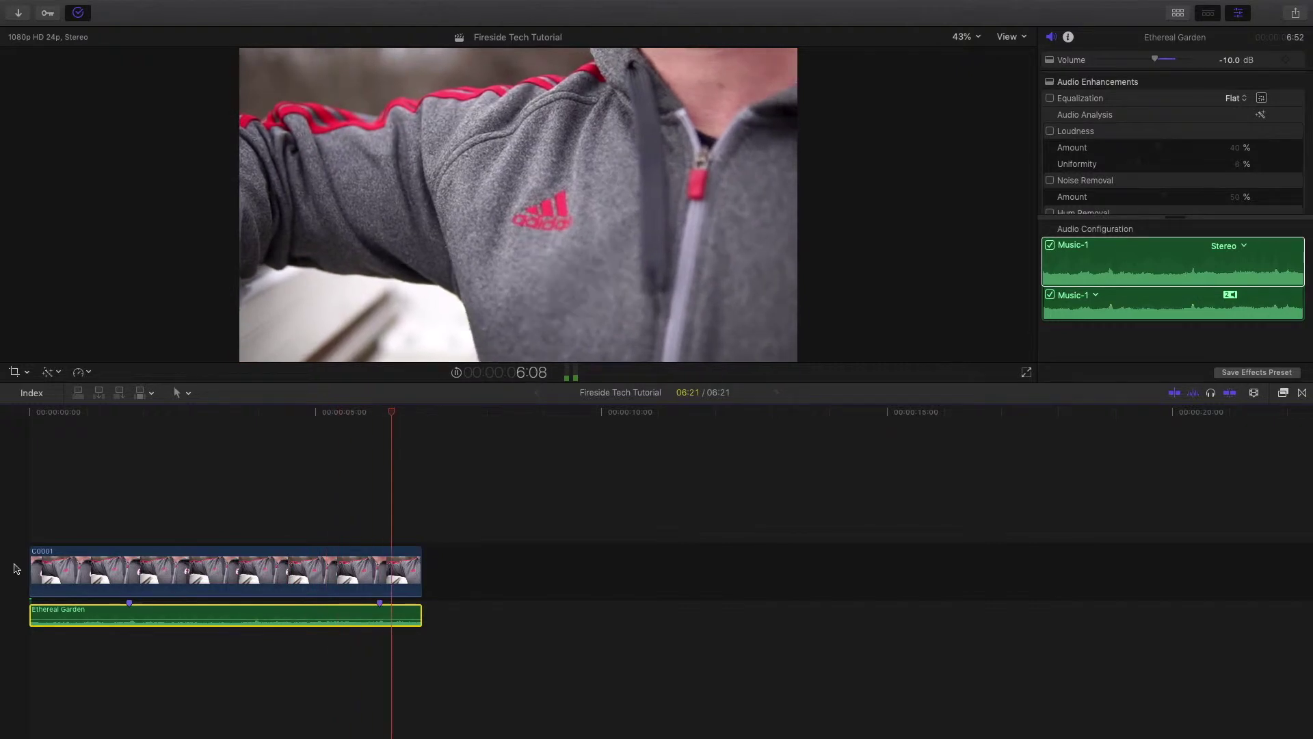
{"action": "key", "text": "Home"}
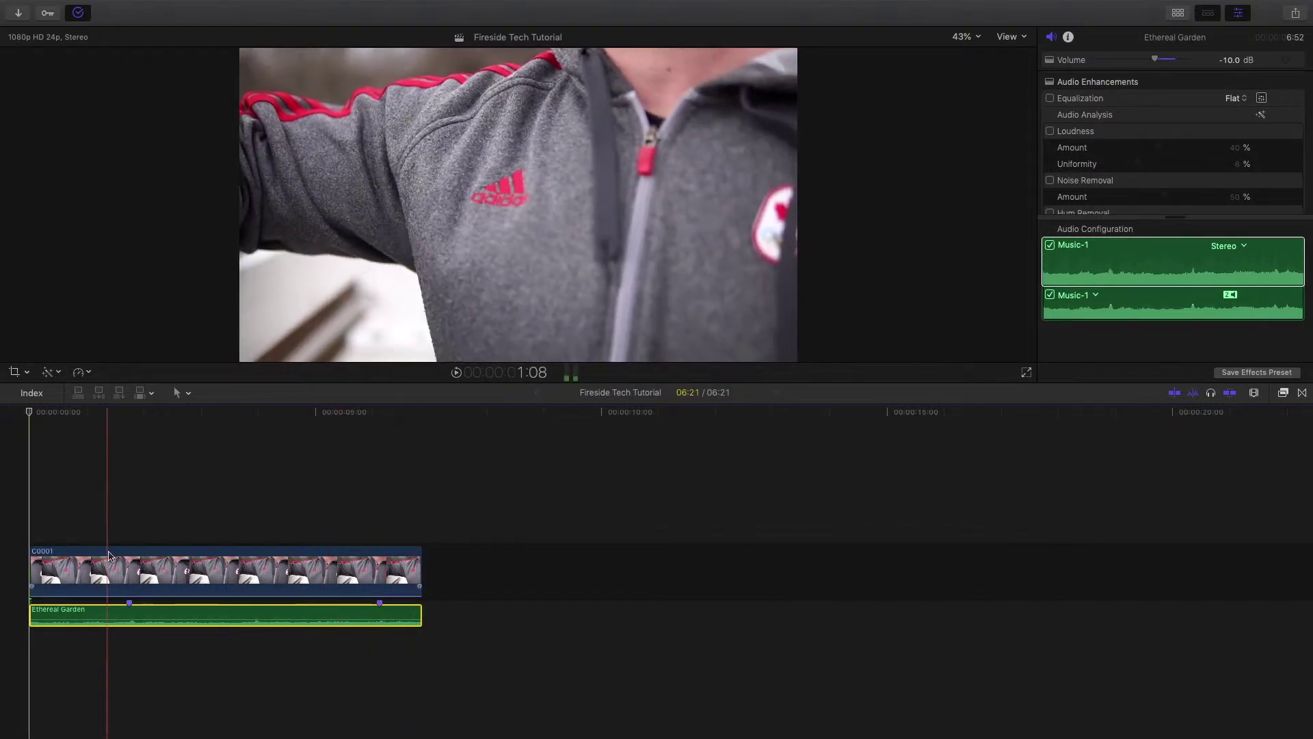
Replace the first beat marker on the Ethereal Garden clip with one placed at 1:19.
{"action": "key", "text": "super+equal"}
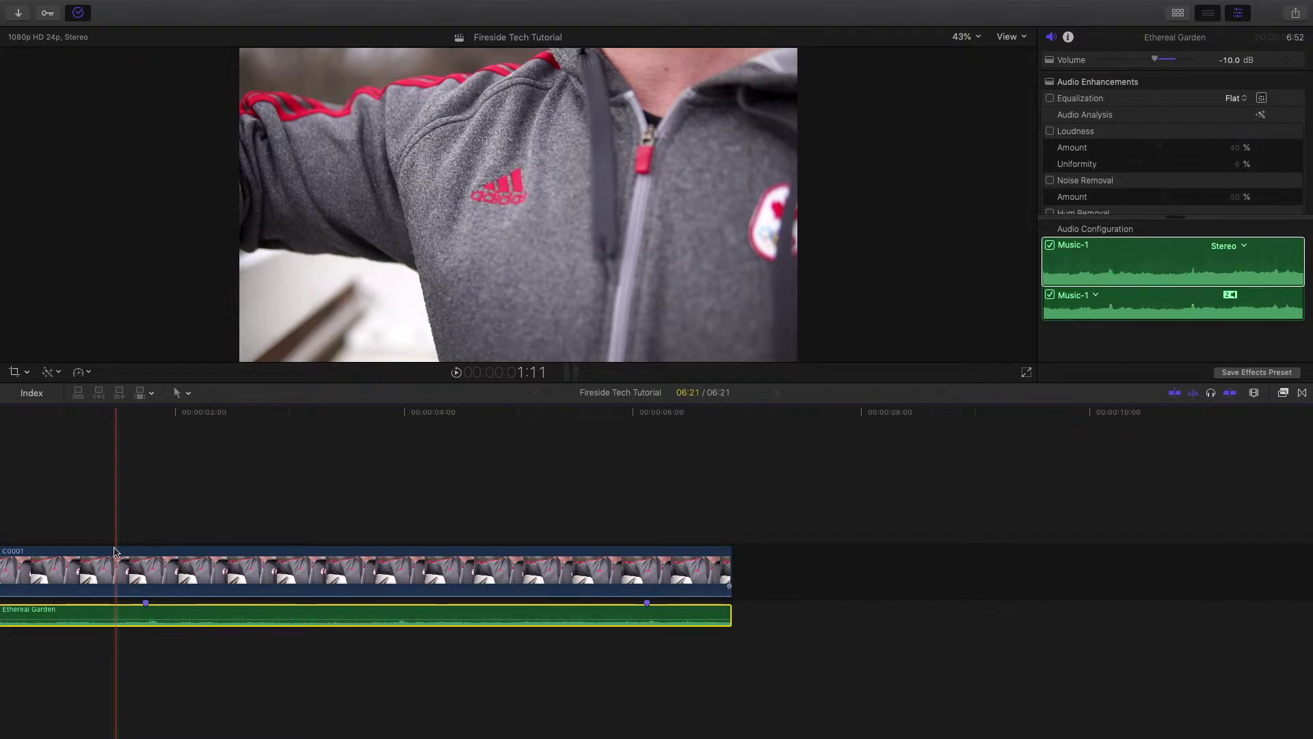
{"action": "key", "text": "space"}
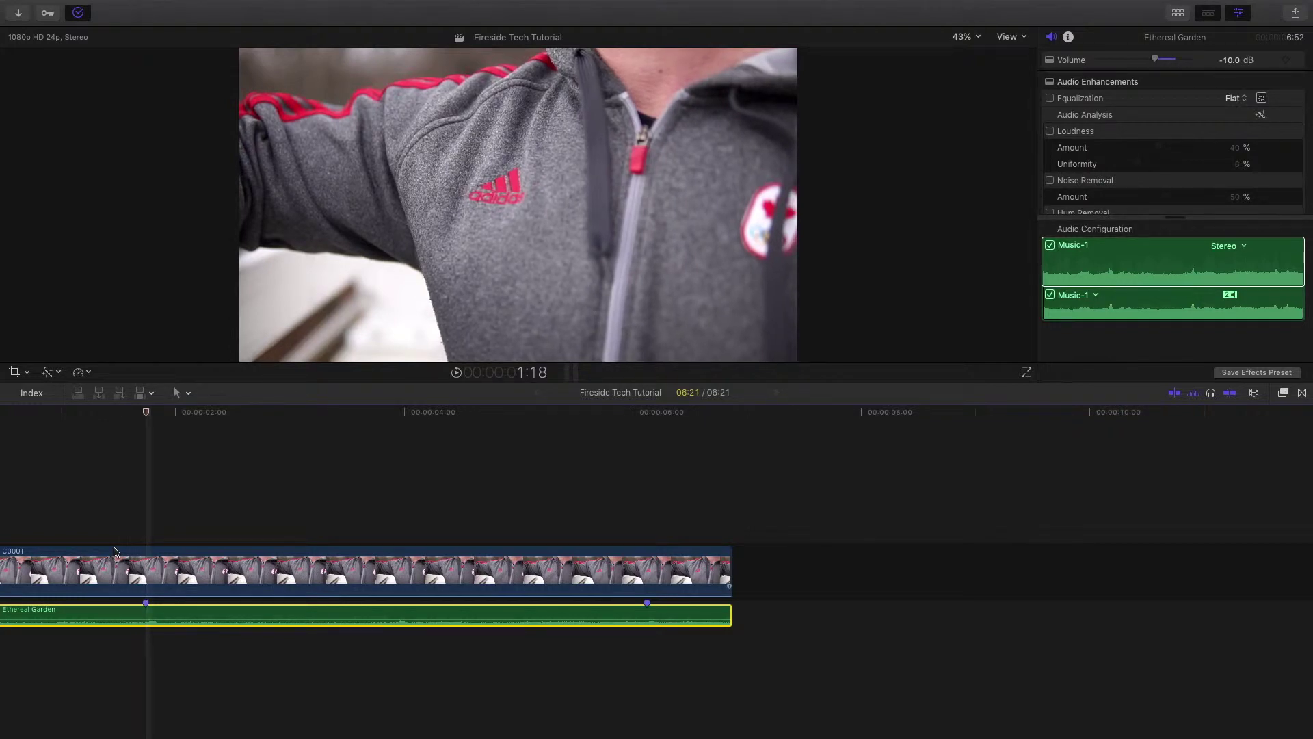
{"action": "left_click", "coordinate": [114, 551]}
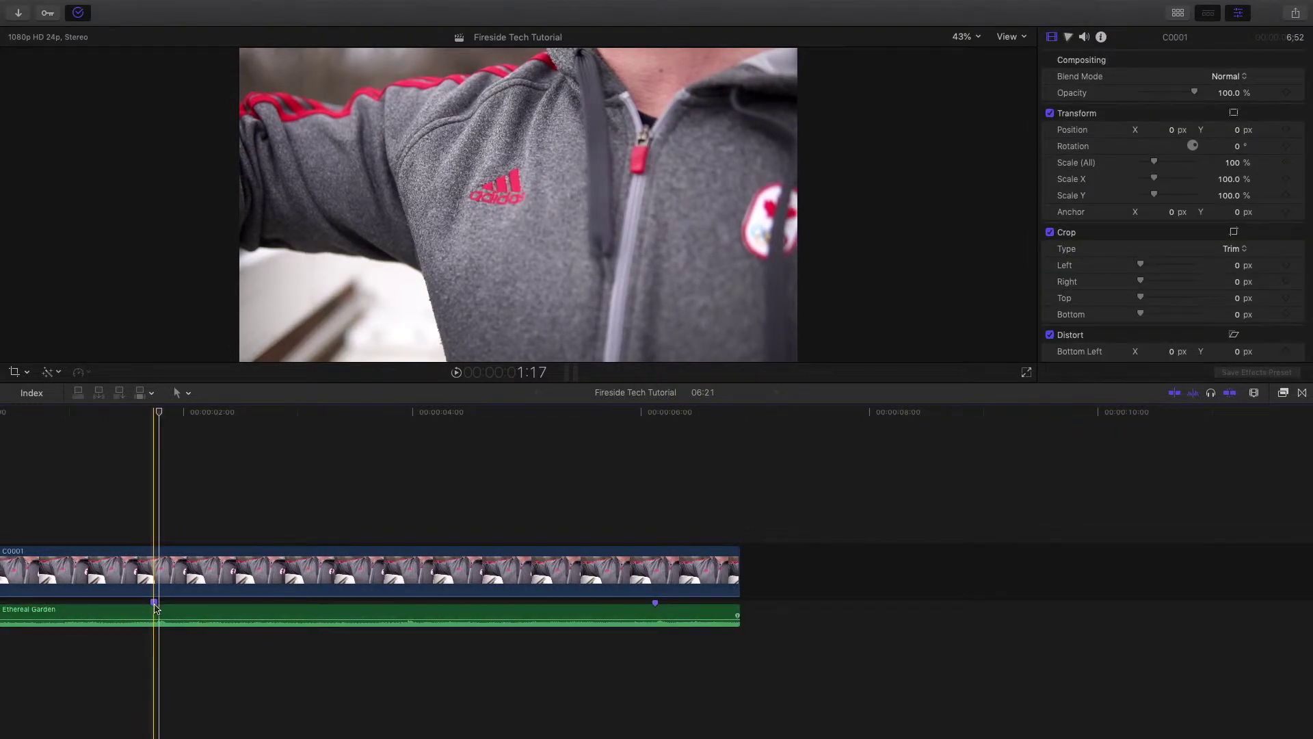
{"action": "right_click", "coordinate": [156, 605]}
{"action": "left_click", "coordinate": [167, 610]}
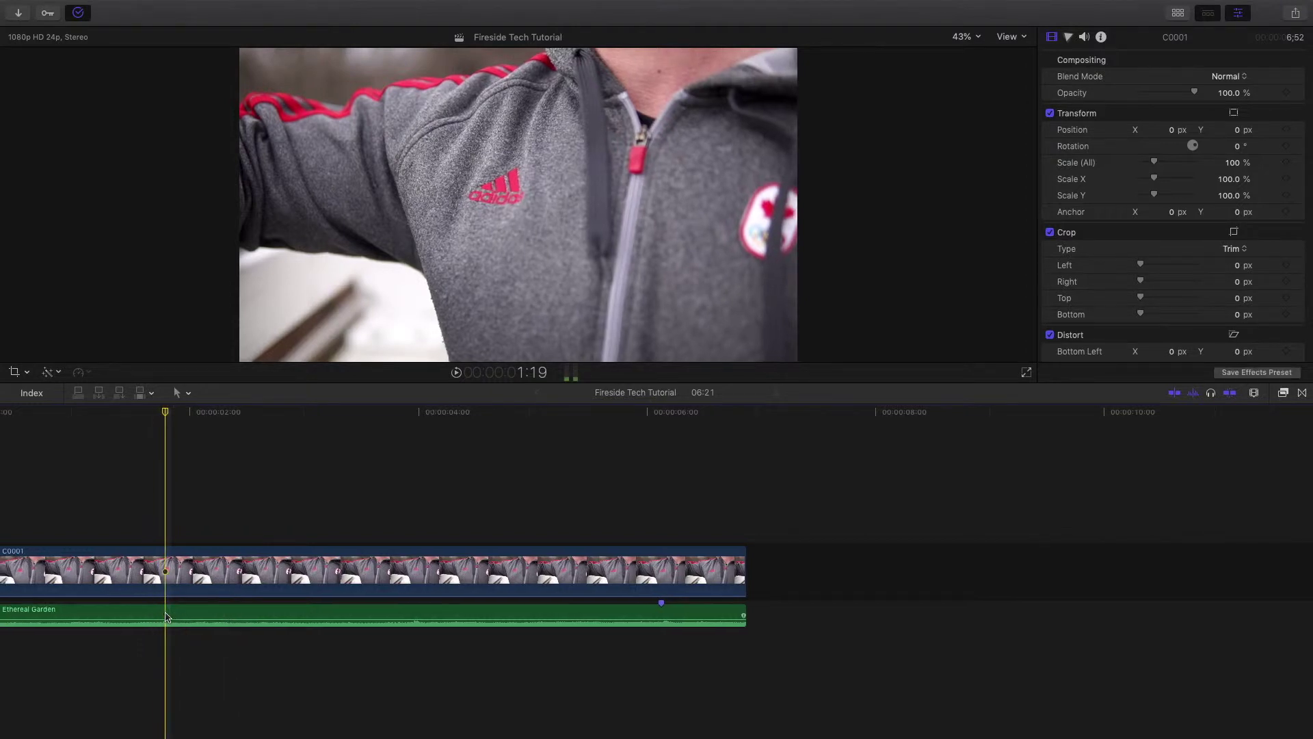
{"action": "left_click", "coordinate": [166, 617]}
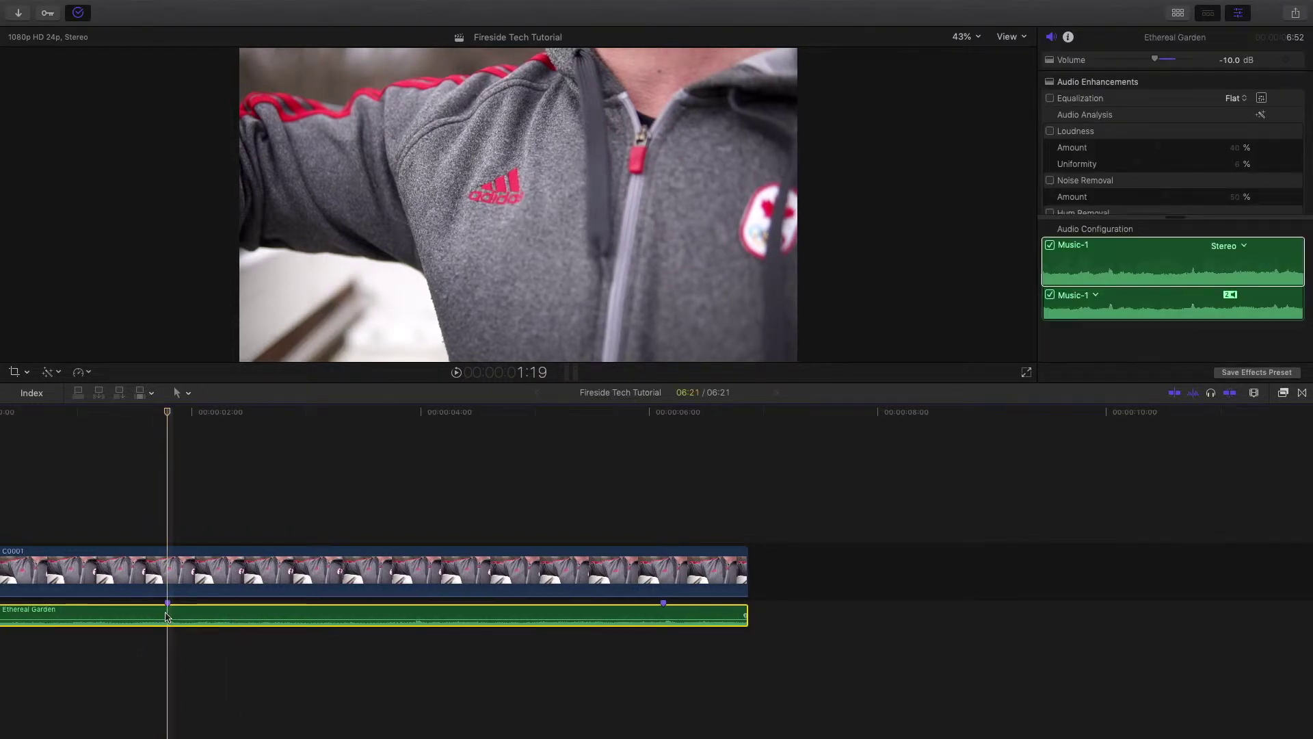
Check the position of the second beat marker at 6:03 by stepping through the frames around it.
{"action": "left_click", "coordinate": [662, 614]}
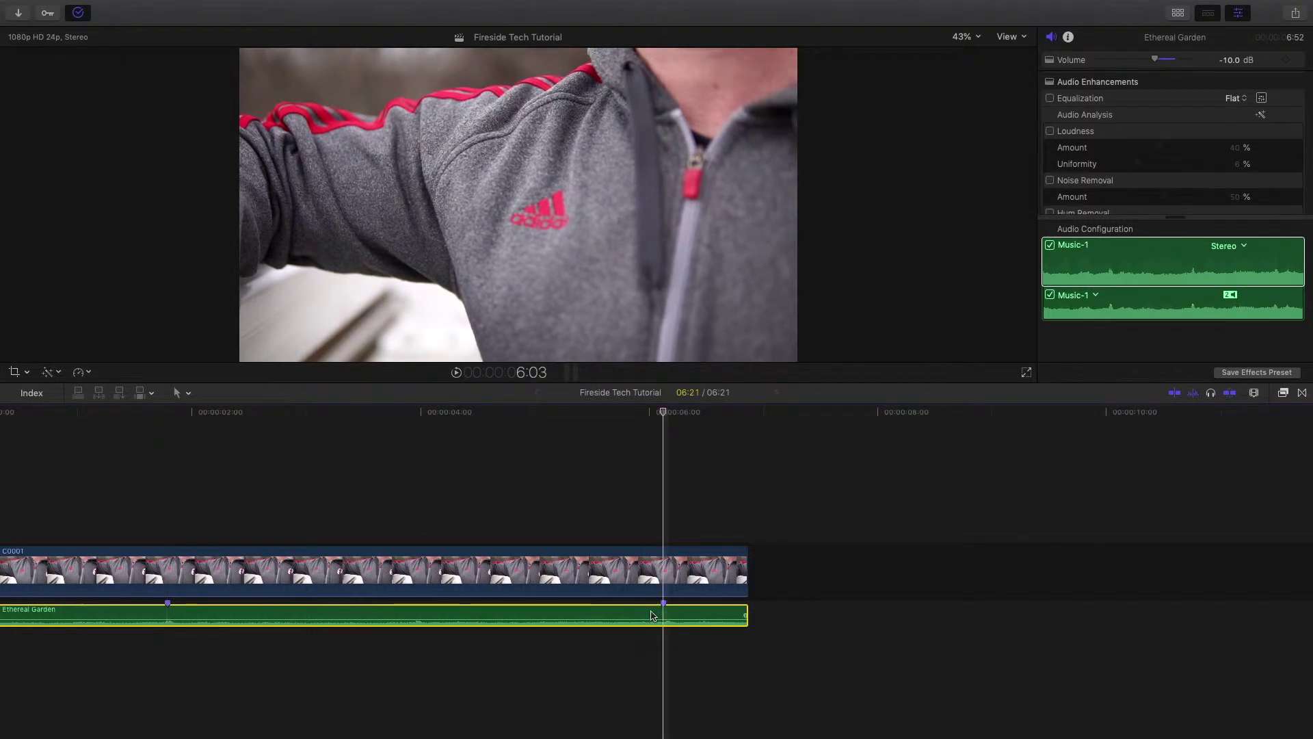
{"action": "key", "text": "Right"}
{"action": "key", "text": "Right"}
{"action": "key", "text": "Right"}
{"action": "key", "text": "Right"}
{"action": "key", "text": "Right"}
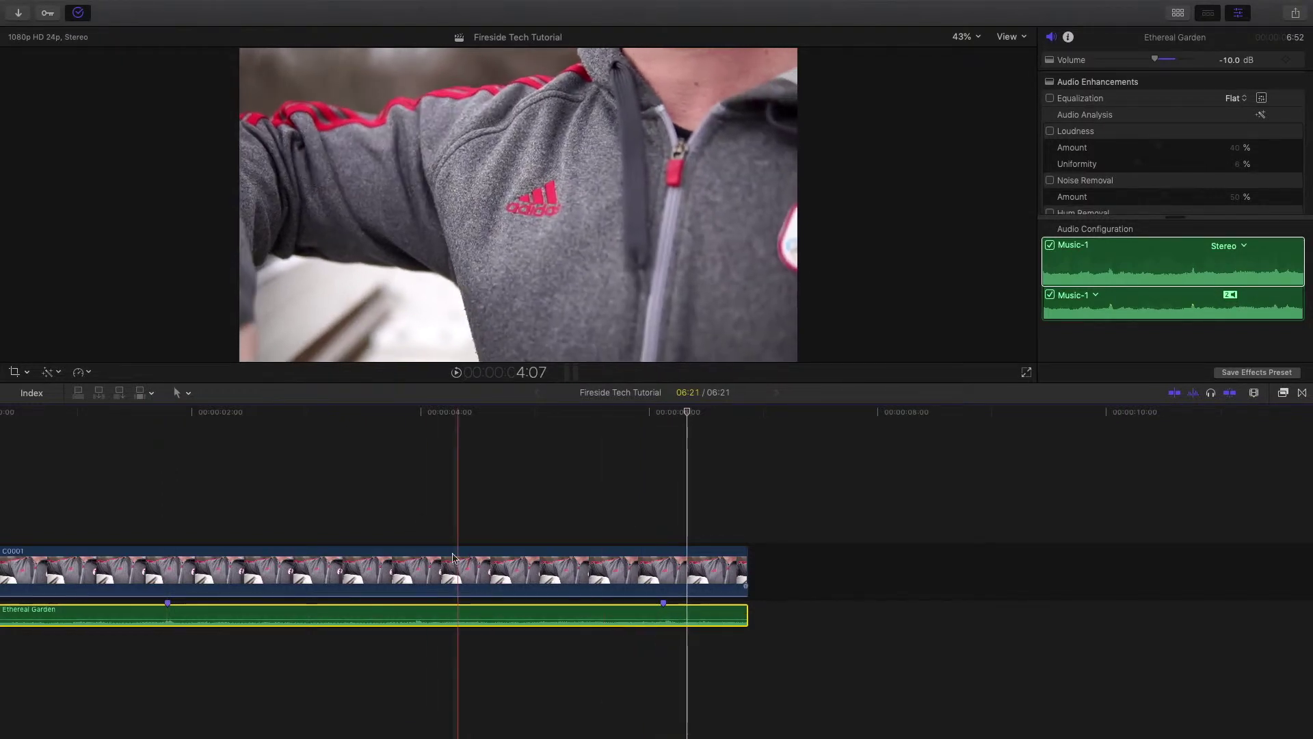
{"action": "key", "text": "super+minus"}
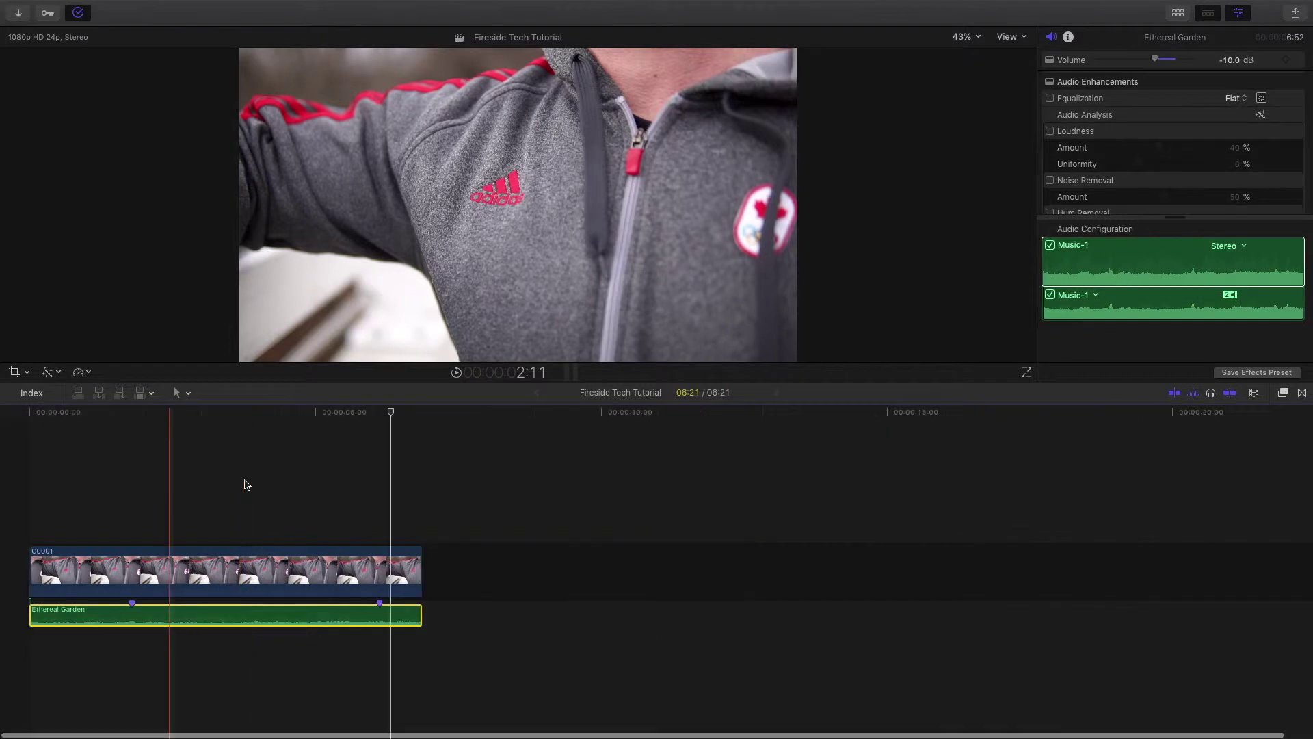
Add a Scale (All) keyframe at 100% on the video clip at 1:16, three frames before the first beat marker.
{"action": "left_click", "coordinate": [137, 514]}
{"action": "key", "text": "super+equal"}
{"action": "key", "text": "super+equal"}
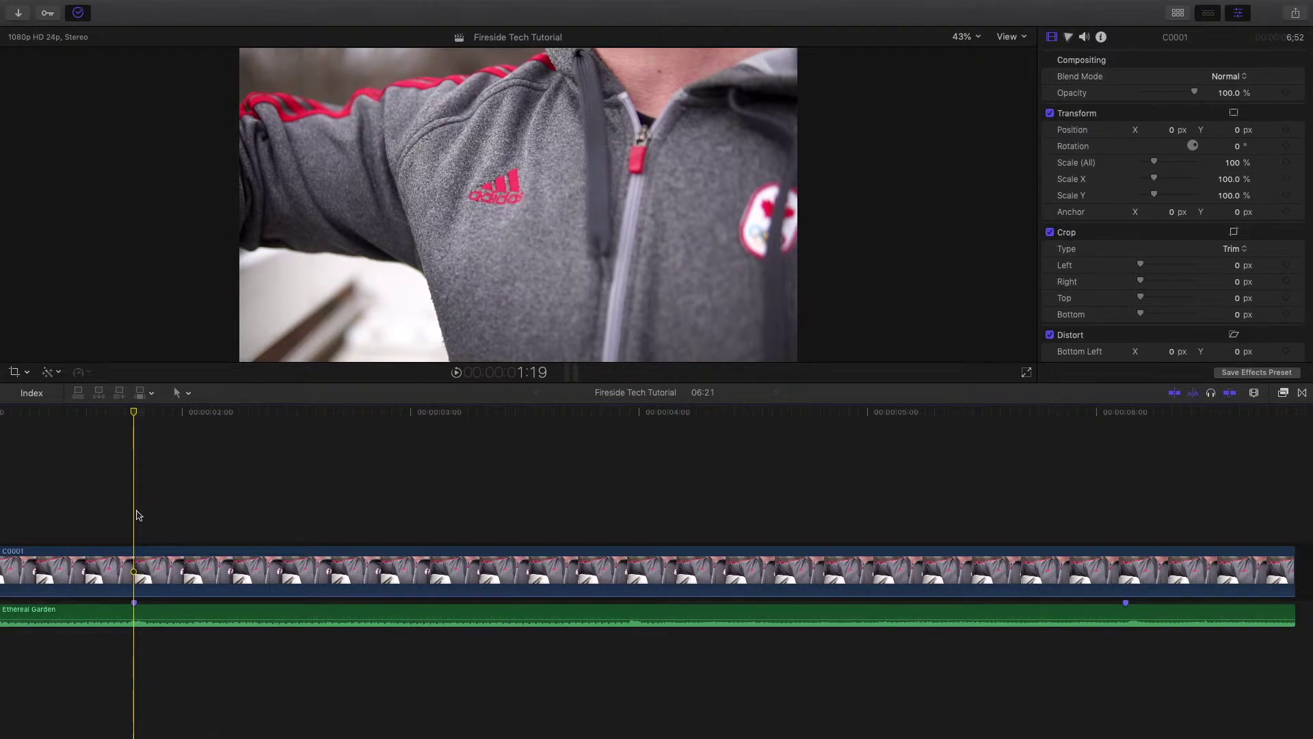
{"action": "key", "text": "Left"}
{"action": "key", "text": "Left"}
{"action": "key", "text": "Left"}
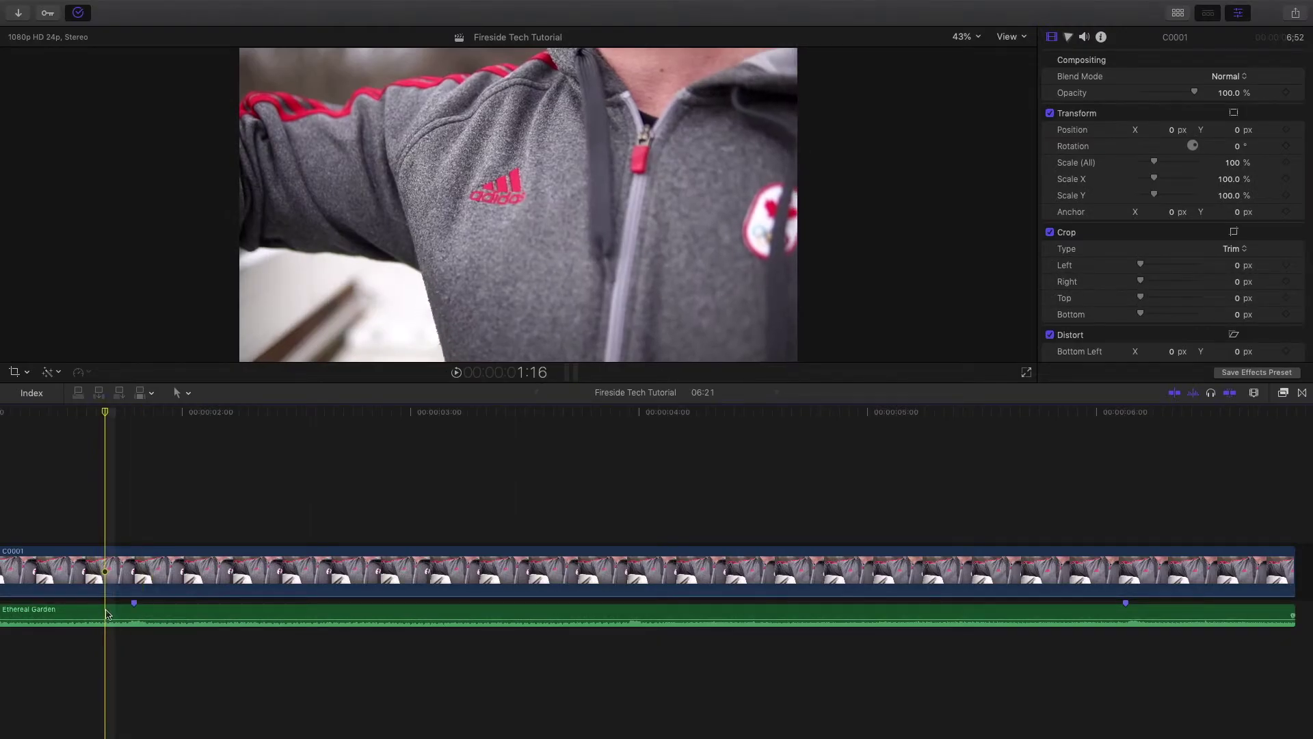
{"action": "left_click", "coordinate": [109, 588]}
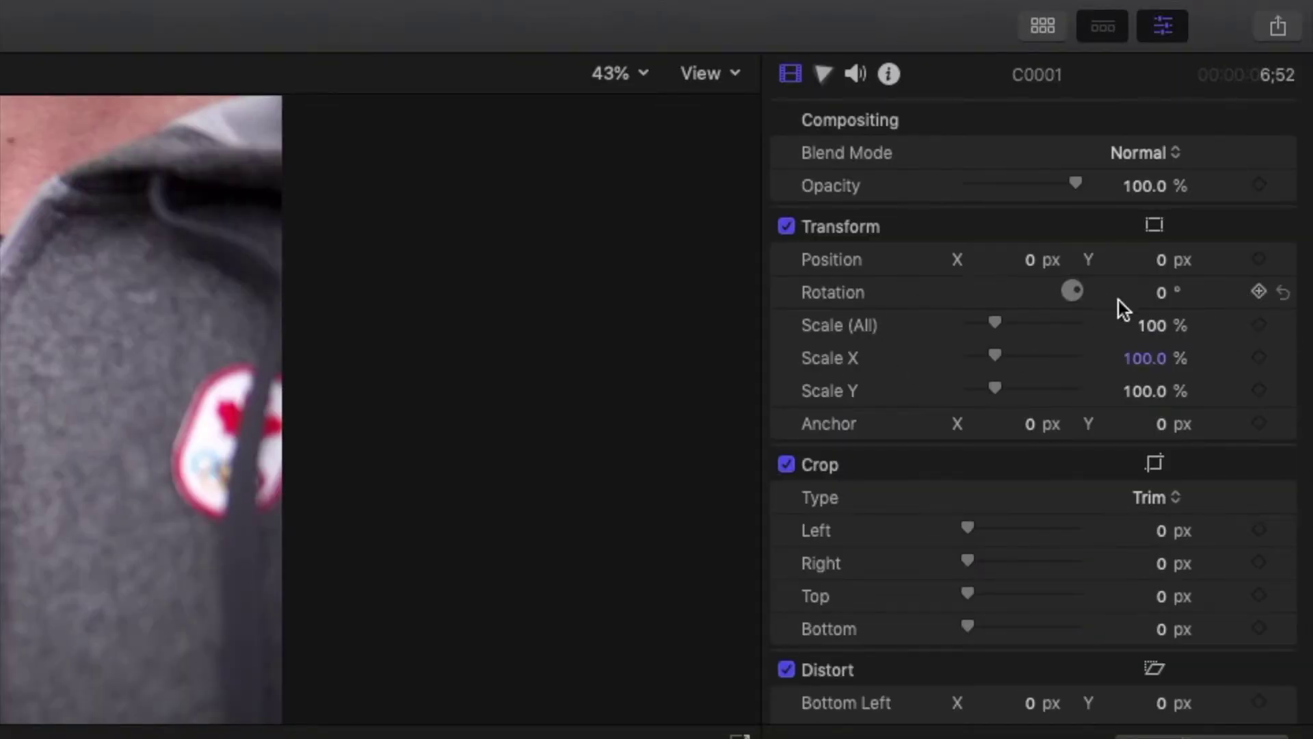
{"action": "left_click", "coordinate": [1260, 325]}
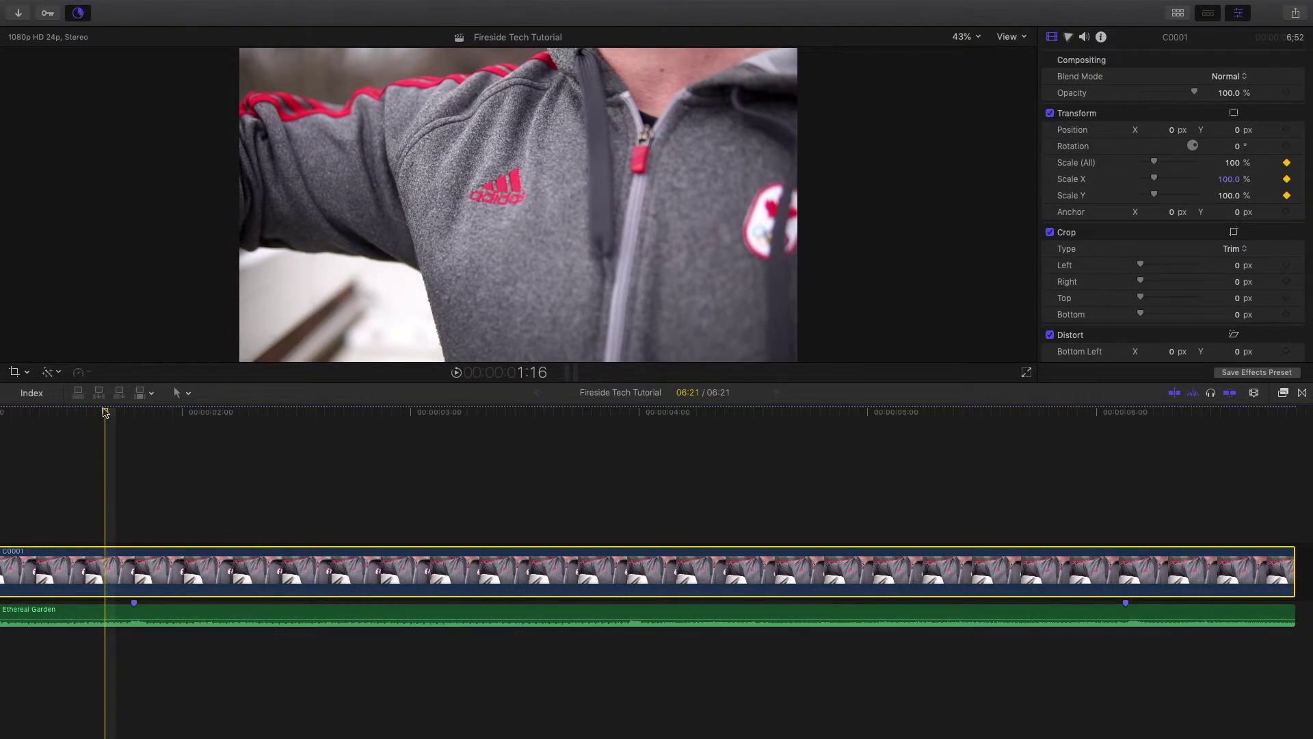
Add a Scale (All) keyframe on the first beat marker at 1:19 and set it to 115%.
{"action": "key", "text": "Right"}
{"action": "key", "text": "Right"}
{"action": "key", "text": "Right"}
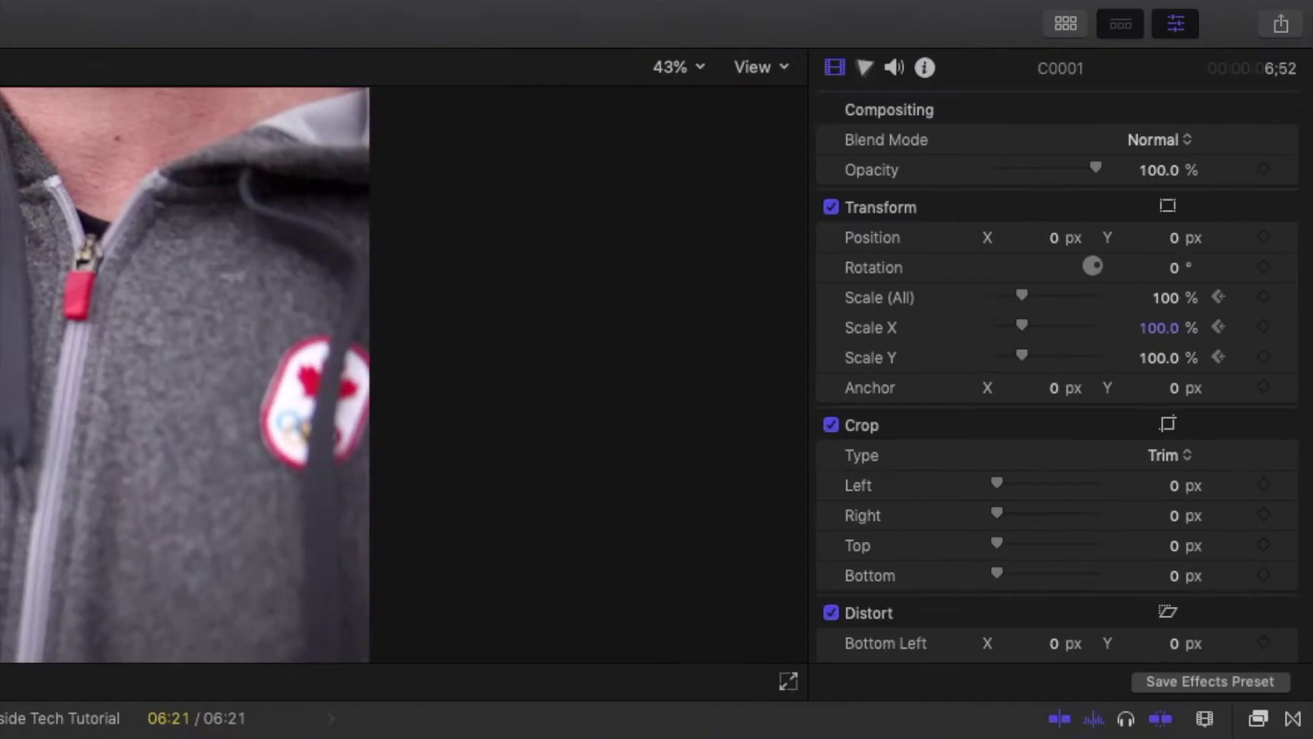
{"action": "left_click", "coordinate": [1264, 297]}
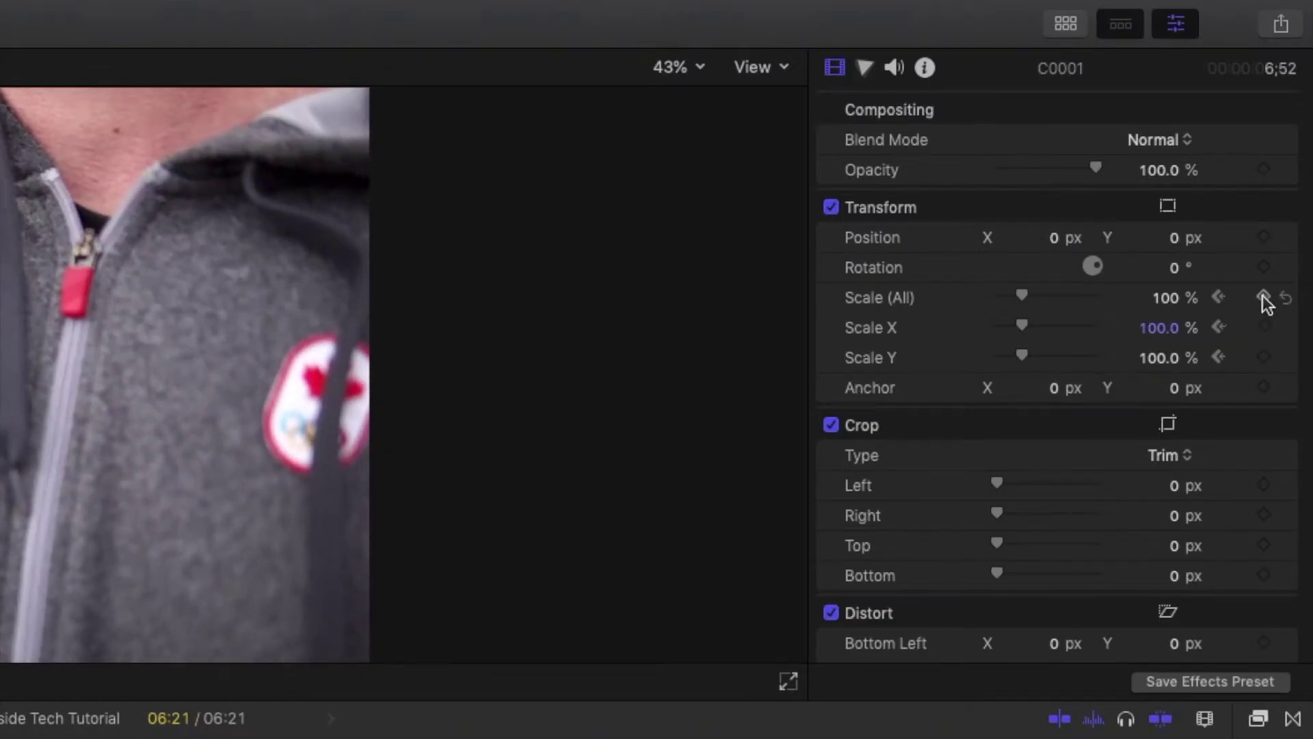
{"action": "left_click", "coordinate": [1168, 297]}
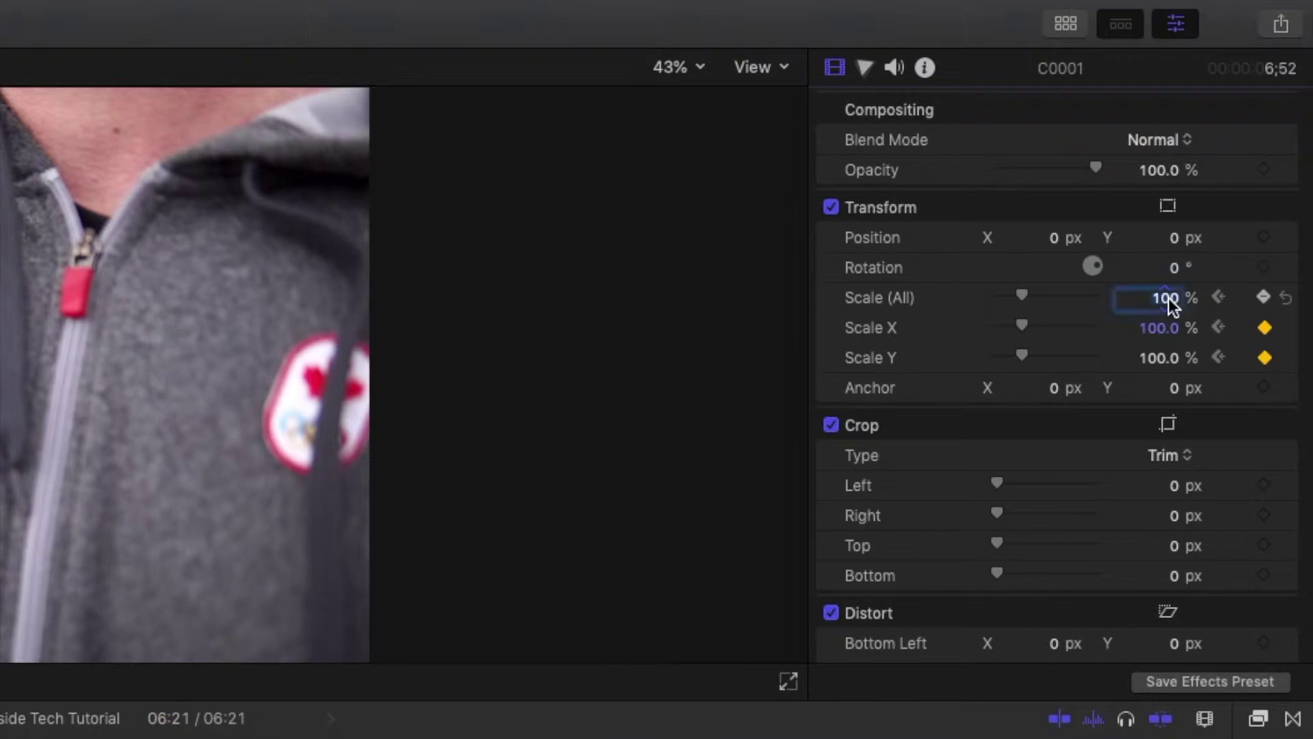
{"action": "type", "text": "115"}
{"action": "key", "text": "Return"}
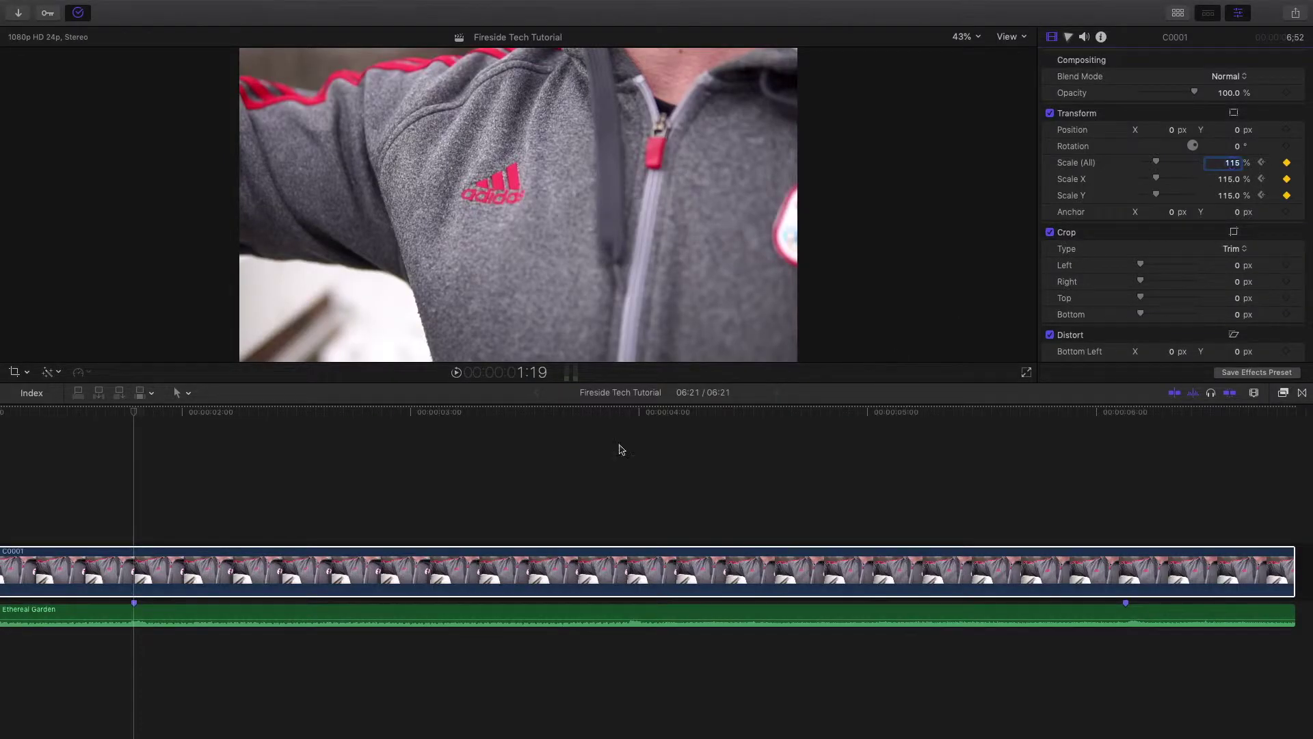
{"action": "left_click", "coordinate": [134, 414]}
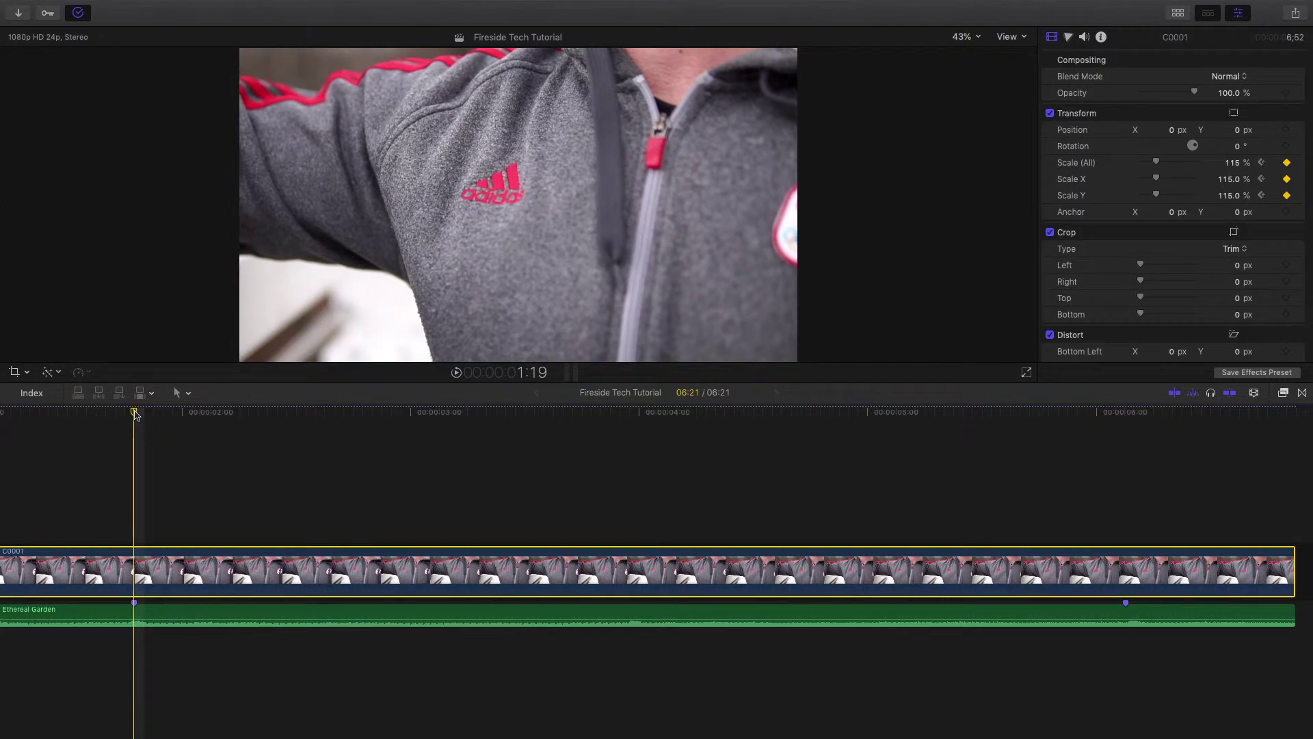
Add a Scale (All) keyframe three frames after the first beat marker and set it to 100%.
{"action": "key", "text": "Right"}
{"action": "key", "text": "Right"}
{"action": "key", "text": "Right"}
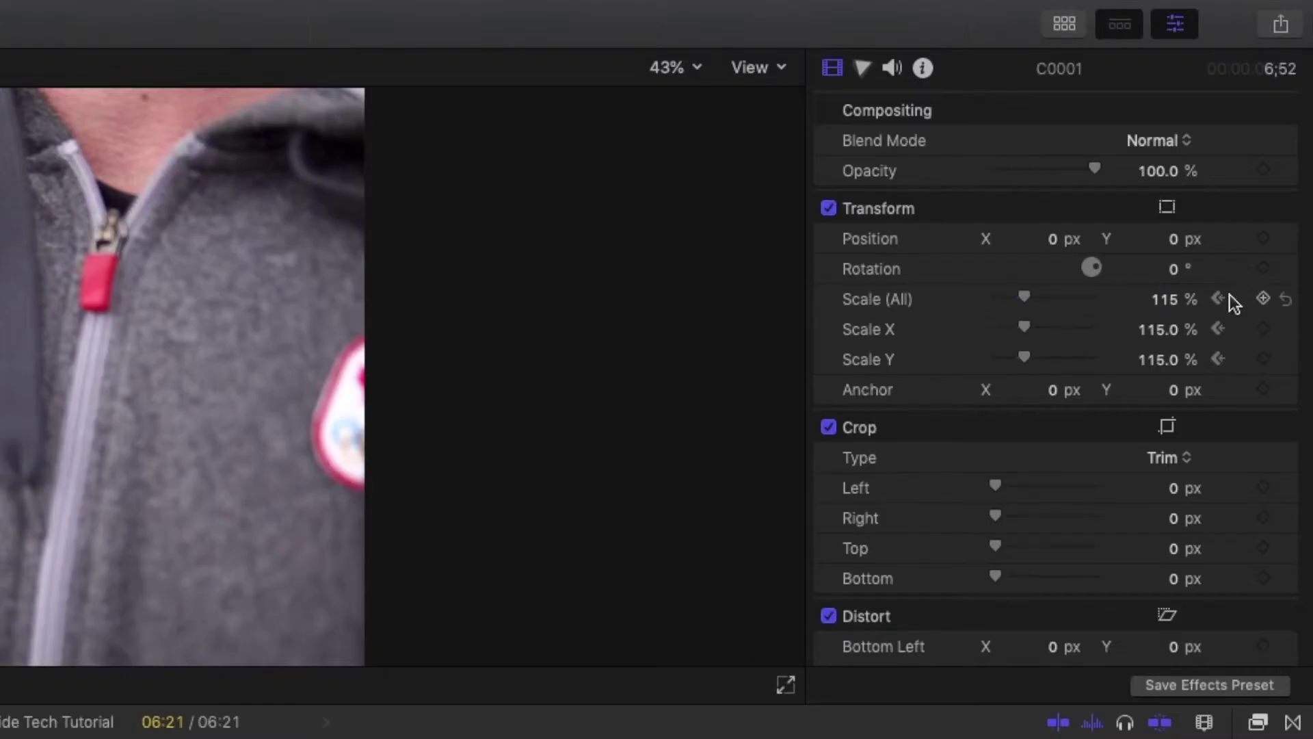
{"action": "left_click", "coordinate": [1255, 299]}
{"action": "left_click", "coordinate": [1173, 302]}
{"action": "type", "text": "100"}
{"action": "key", "text": "Return"}
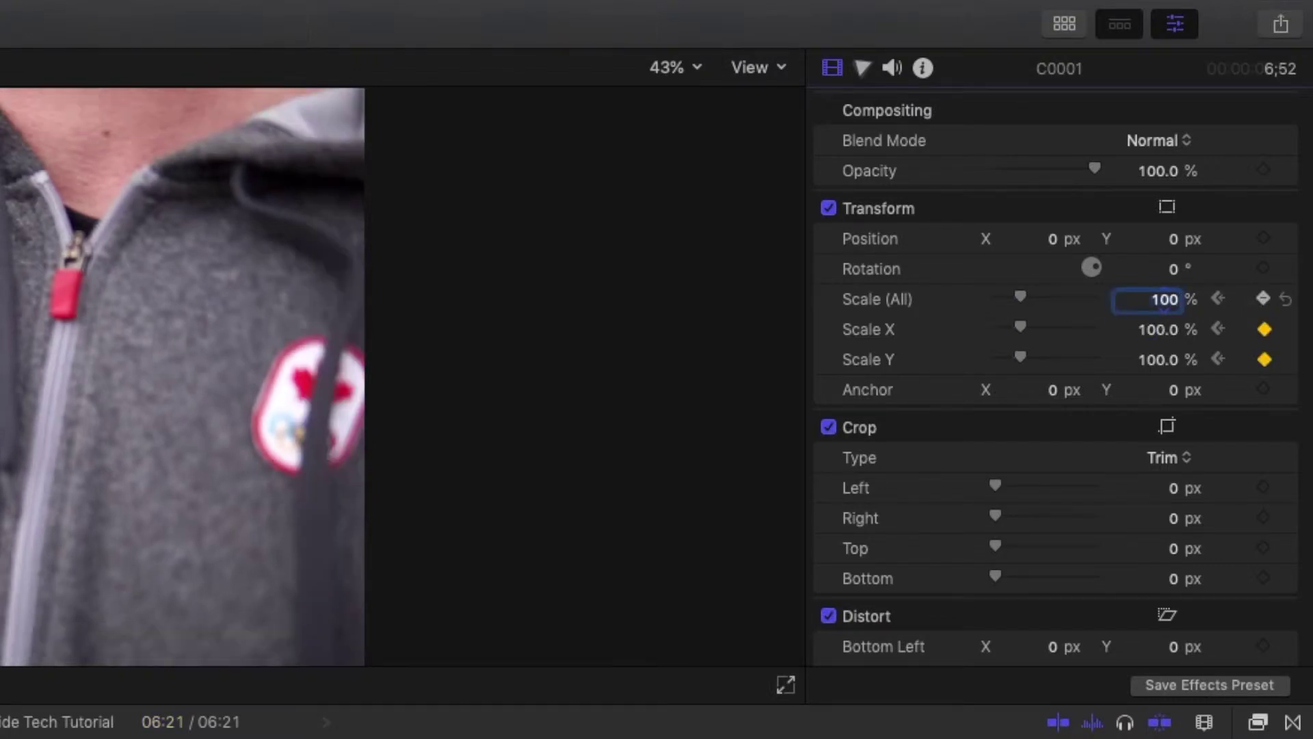
Add a Scale (All) keyframe at 100% on the video clip two frames before the second beat marker.
{"action": "scroll", "coordinate": [1103, 482], "scroll_direction": "right", "scroll_amount": 8}
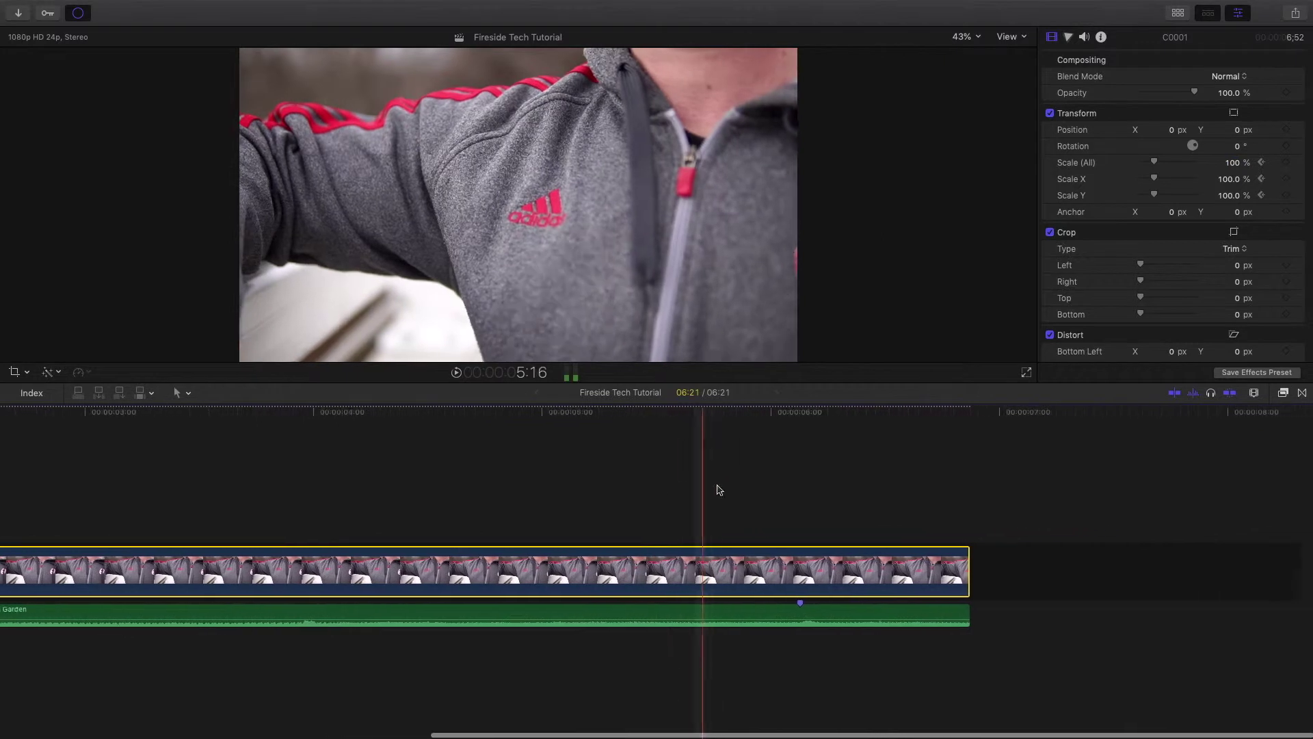
{"action": "left_click", "coordinate": [812, 483]}
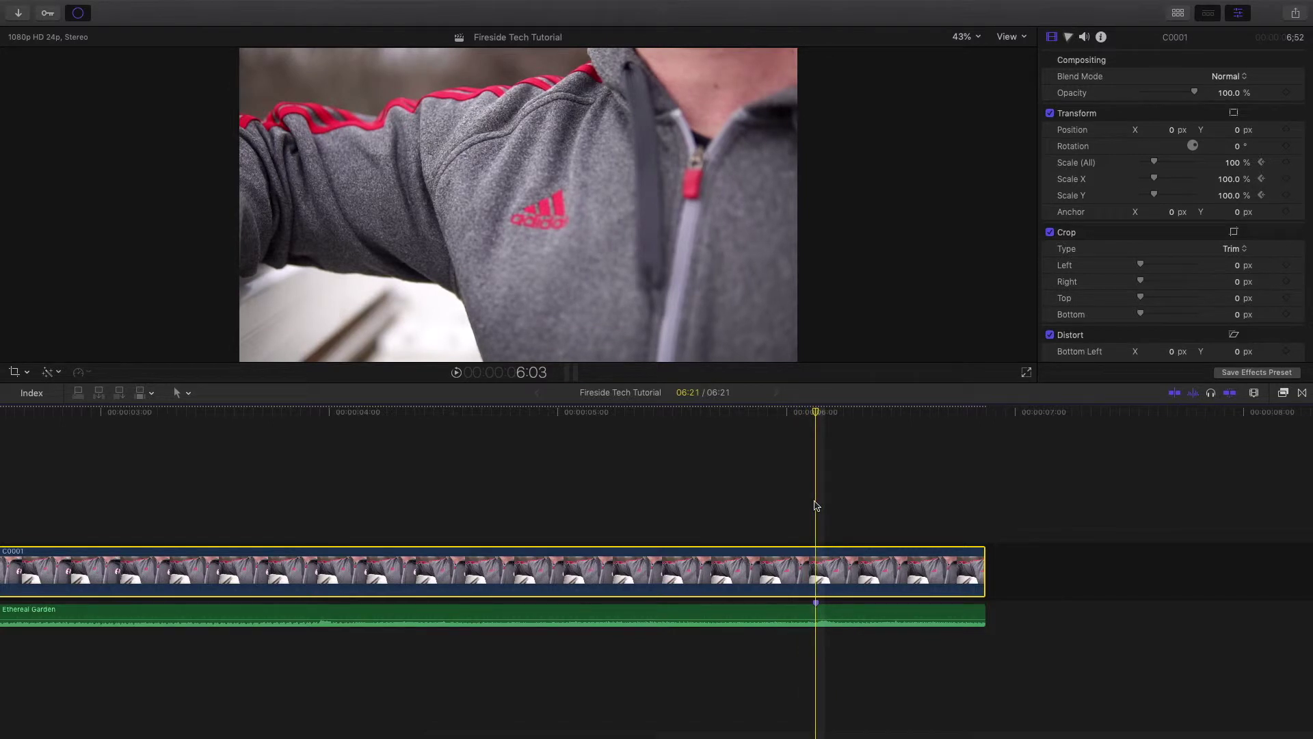
{"action": "key", "text": "Left"}
{"action": "key", "text": "Left"}
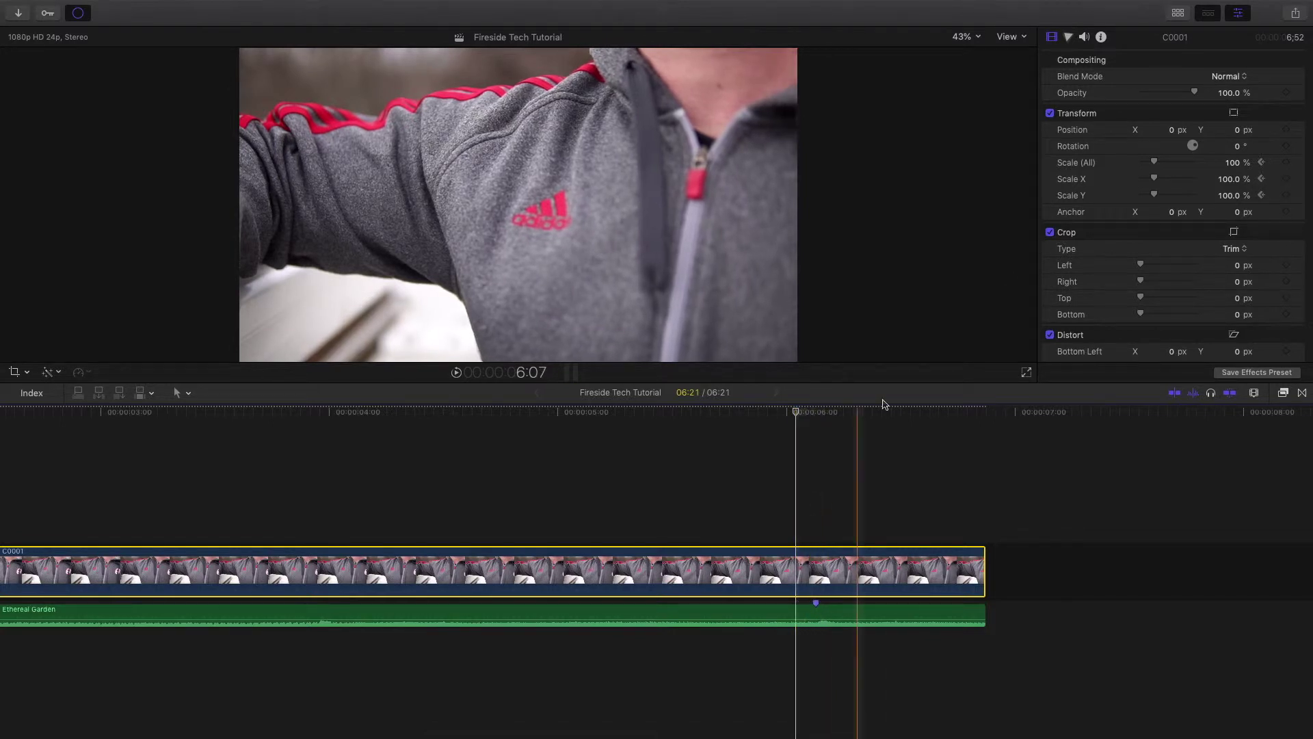
{"action": "left_click", "coordinate": [1286, 163]}
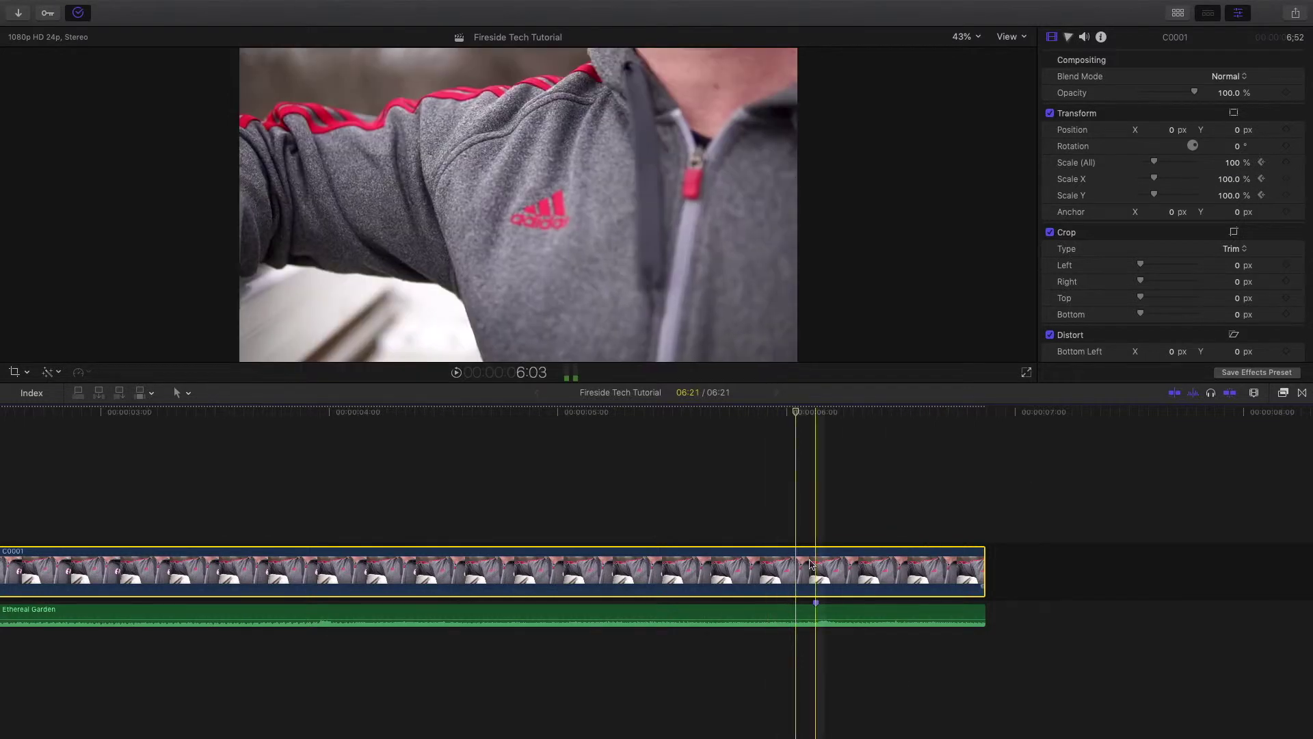
Add a Scale (All) keyframe on the second beat marker at 6:03 and enter its new scale value.
{"action": "left_click", "coordinate": [787, 412]}
{"action": "left_click_drag", "start_coordinate": [788, 415], "coordinate": [811, 417]}
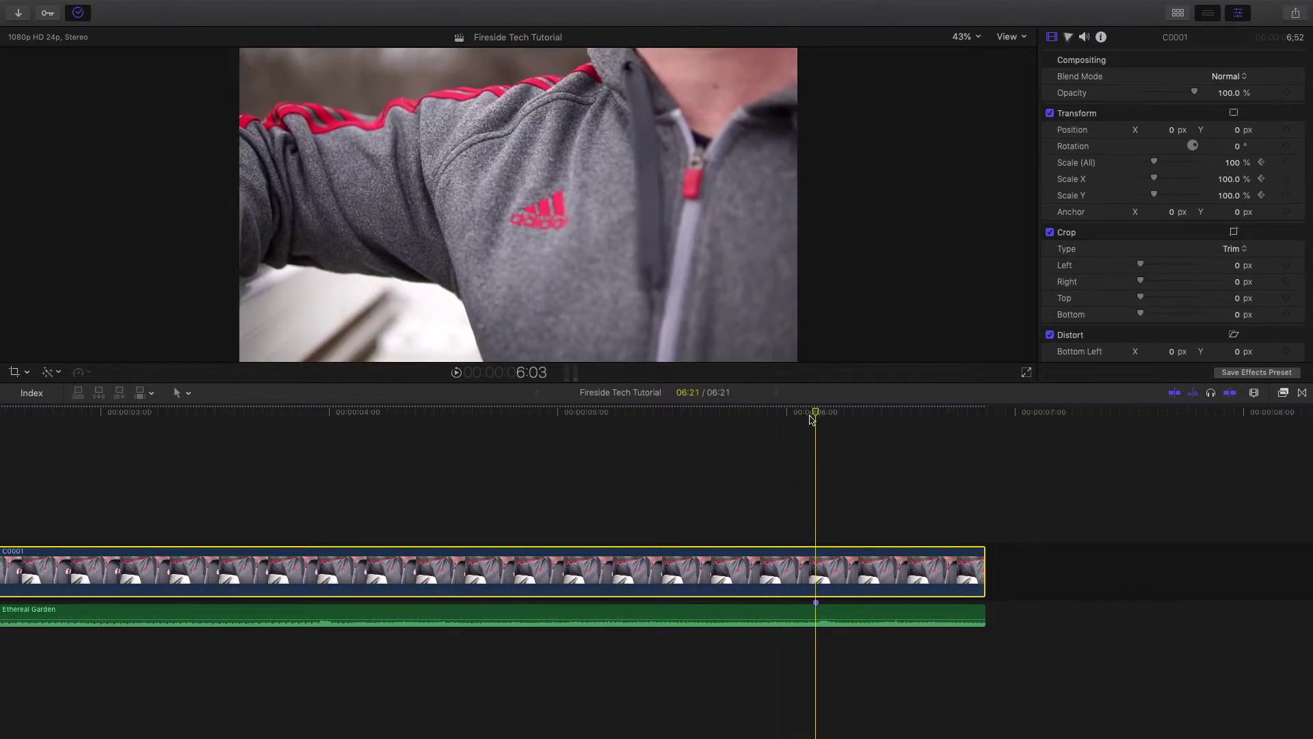
{"action": "left_click", "coordinate": [1287, 162]}
{"action": "left_click", "coordinate": [1235, 166]}
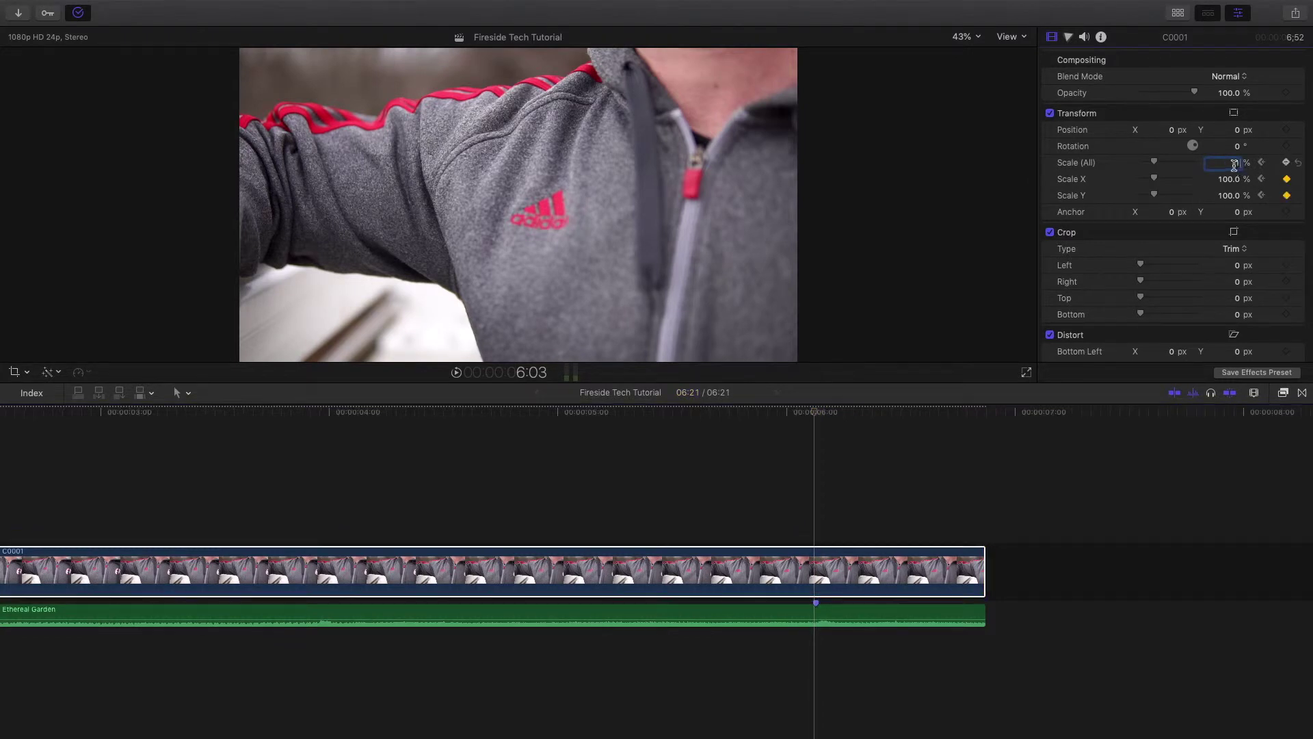
{"action": "key", "text": "Return"}
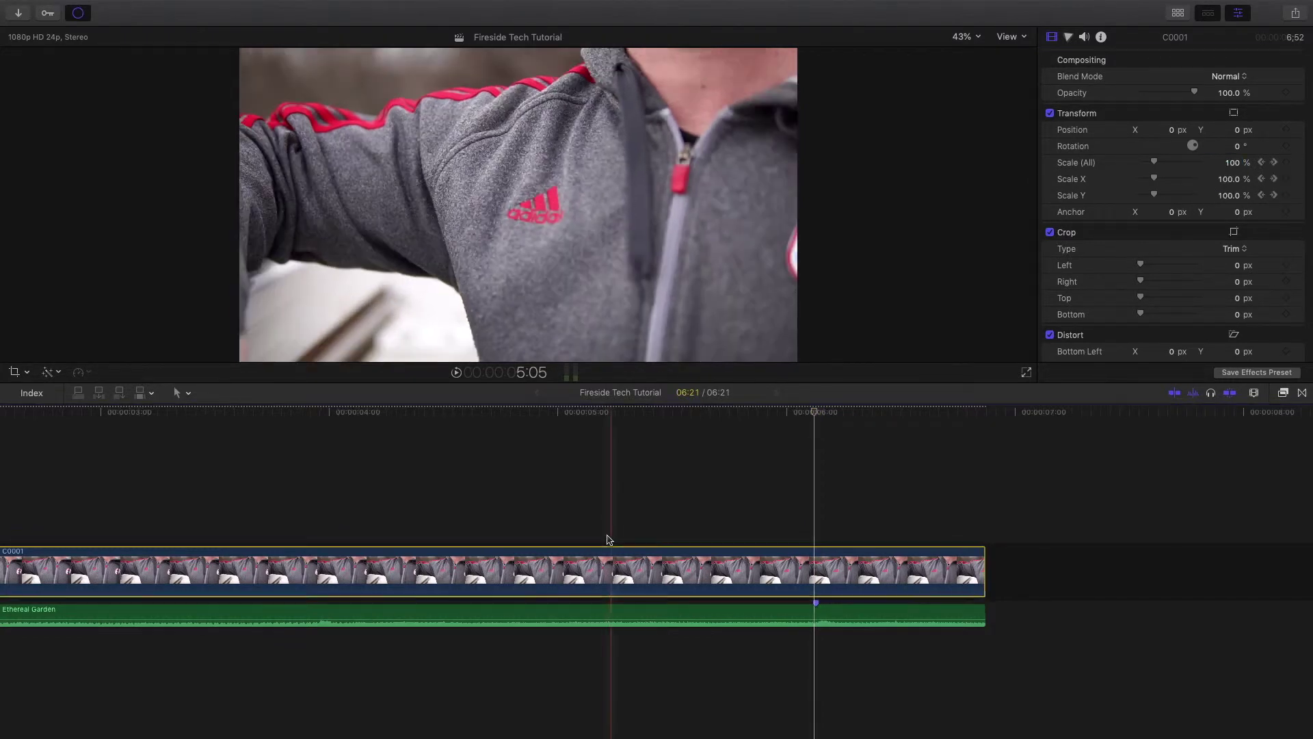
Play the sequence from the beginning to check the scale pulses against both music beats.
{"action": "left_click", "coordinate": [817, 419]}
{"action": "key", "text": "space"}
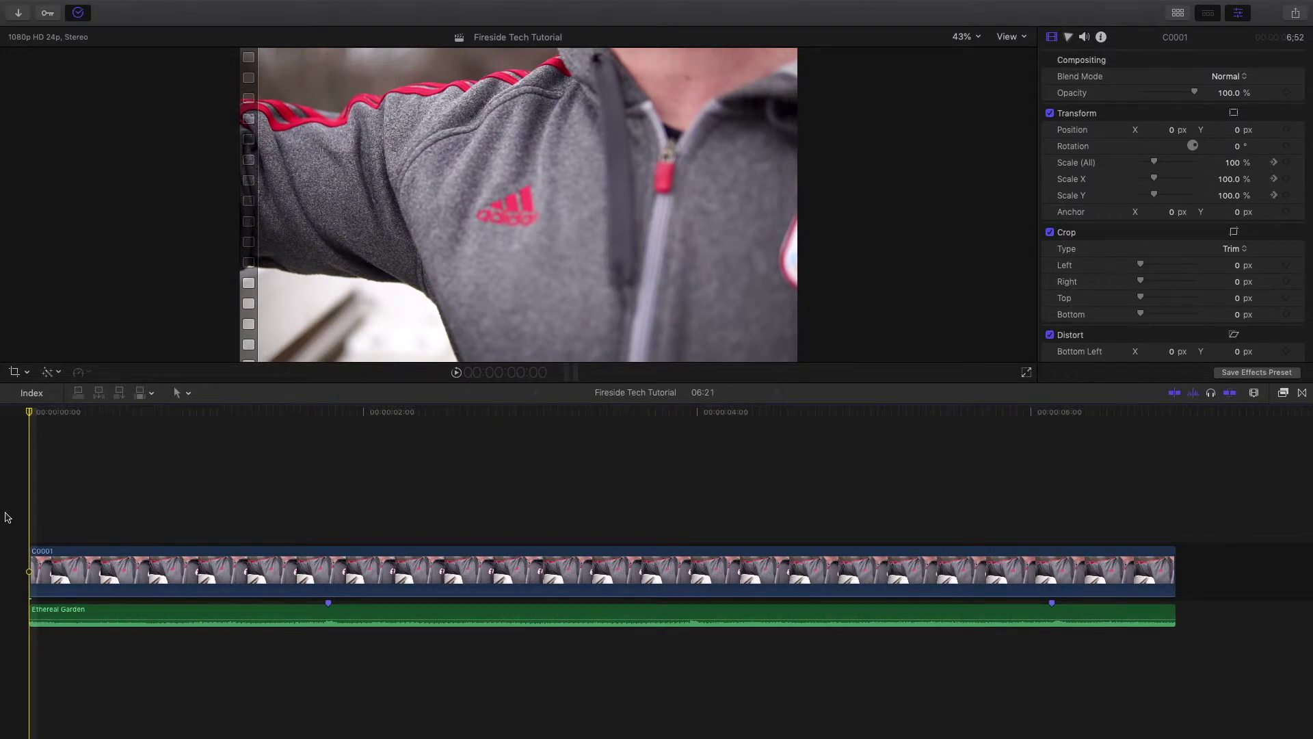
{"action": "key", "text": "space"}
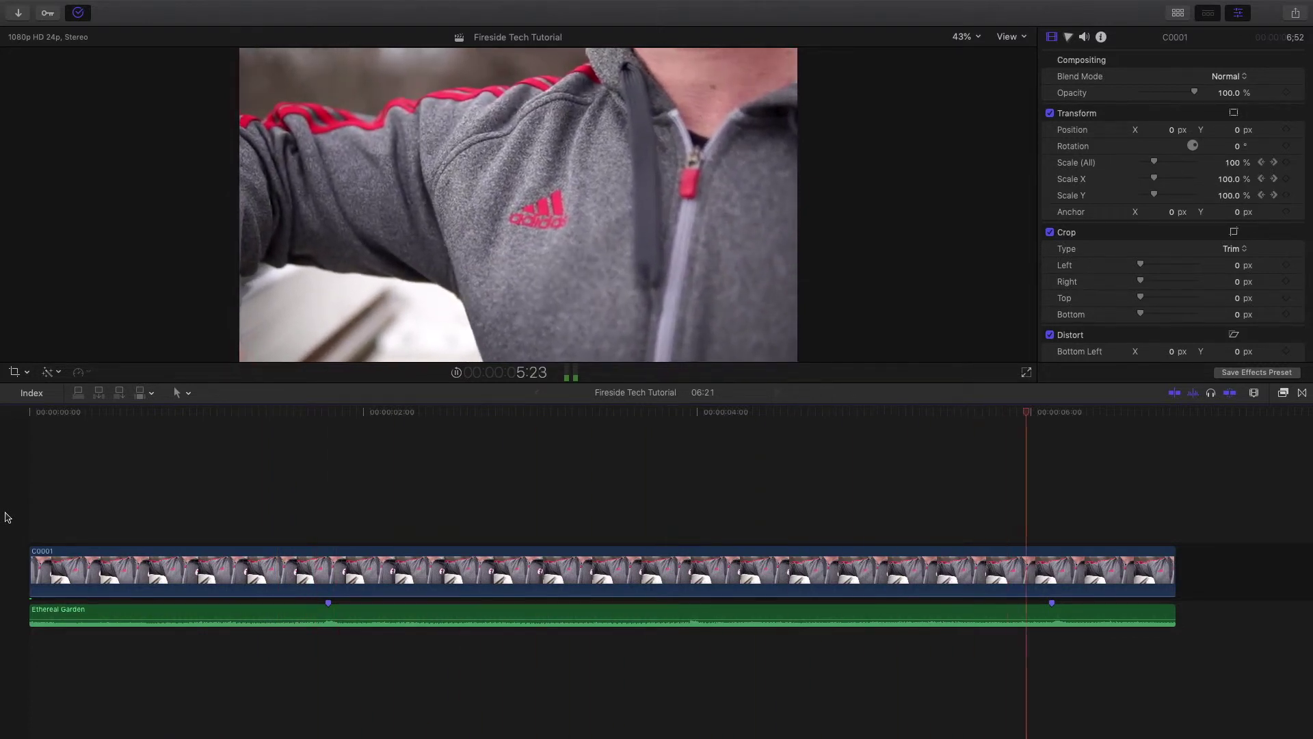
{"action": "key", "text": "space"}
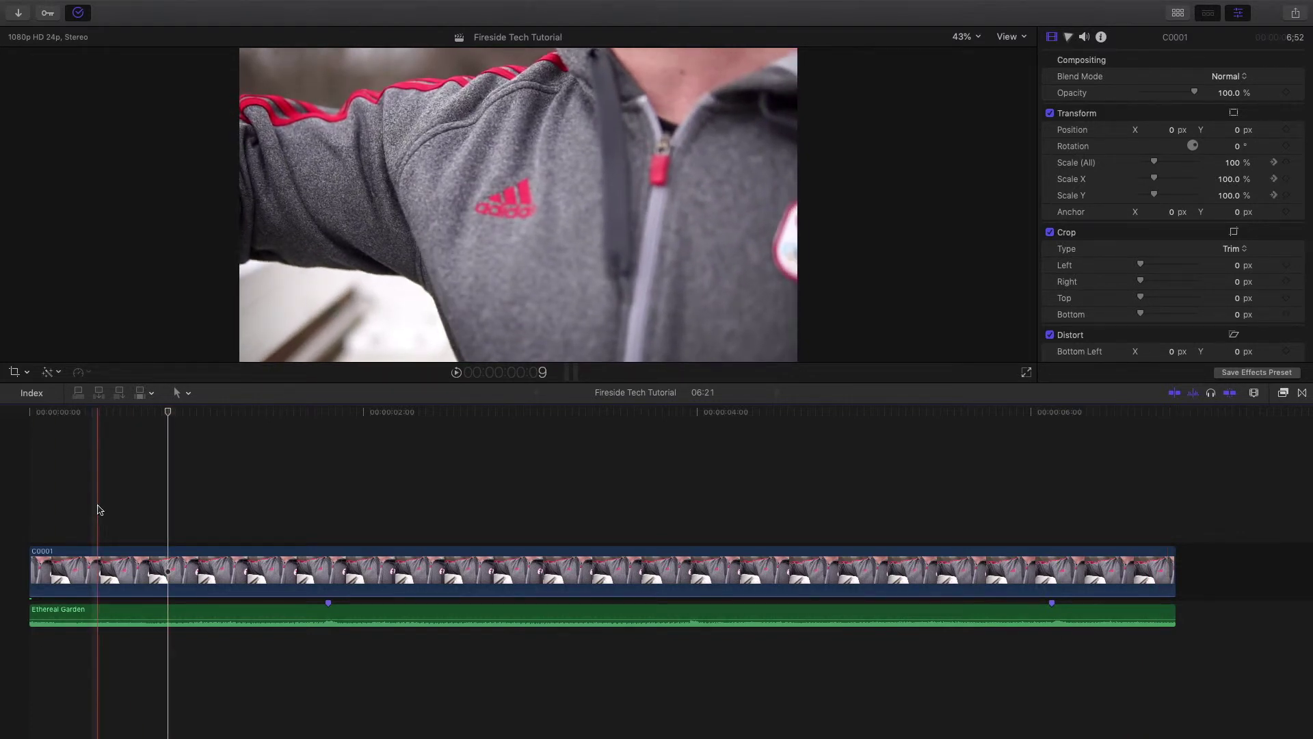
Set the video clip's Scale (All) keyframe on the first beat marker at 1:19 to 150%.
{"action": "left_click", "coordinate": [340, 498]}
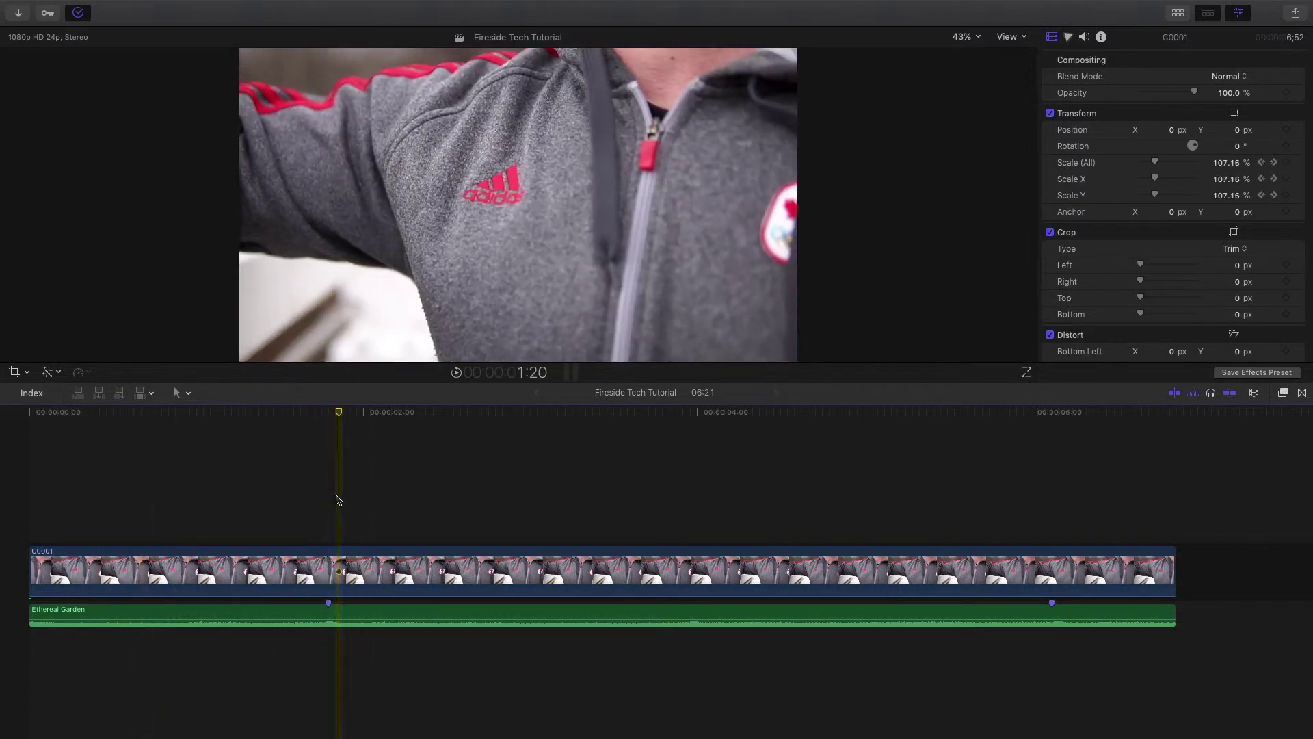
{"action": "left_click", "coordinate": [328, 416]}
{"action": "left_click", "coordinate": [330, 578]}
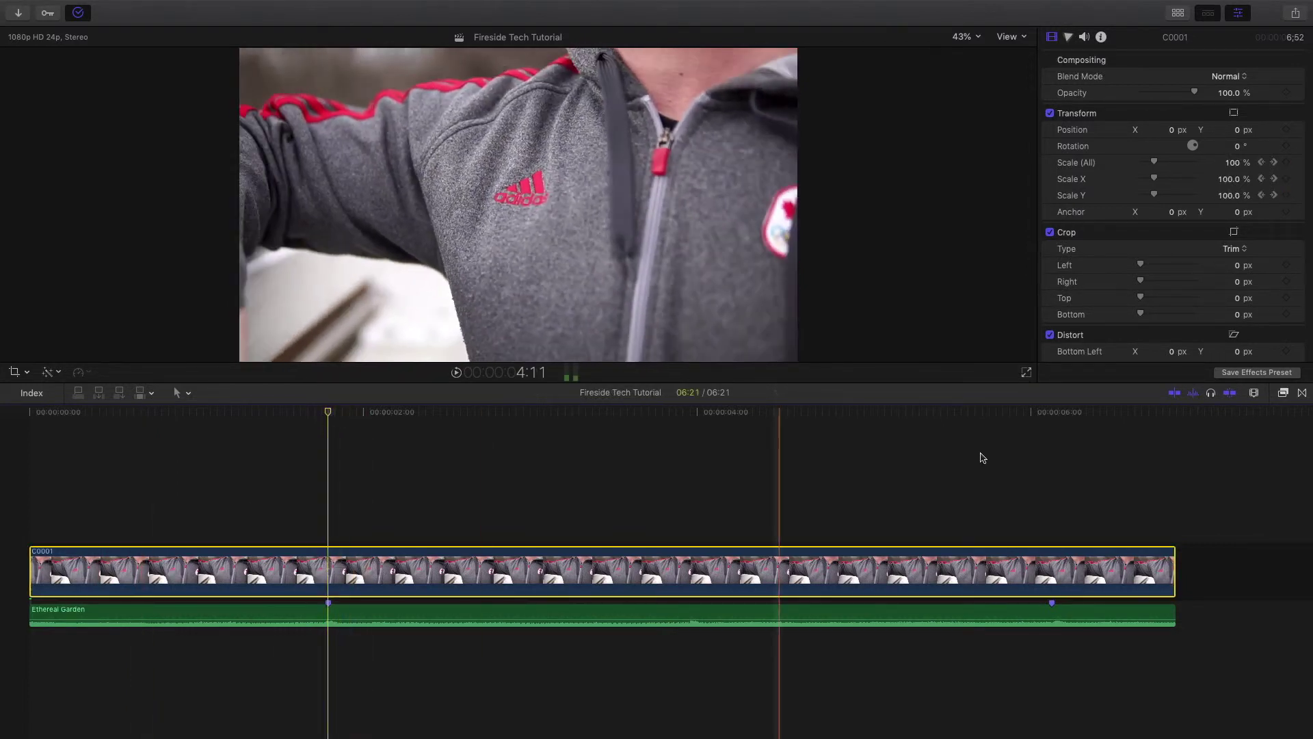
{"action": "left_click", "coordinate": [1228, 162]}
{"action": "type", "text": "1"}
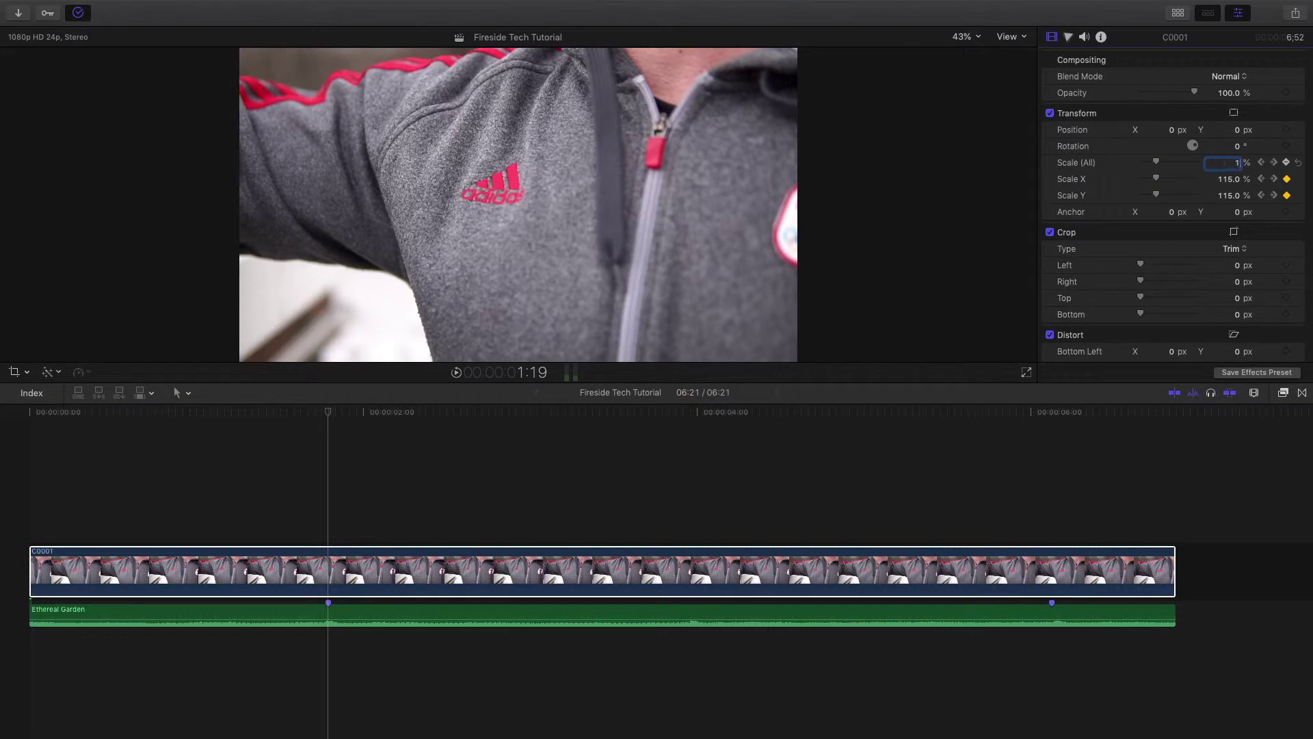
{"action": "type", "text": "50"}
{"action": "key", "text": "Return"}
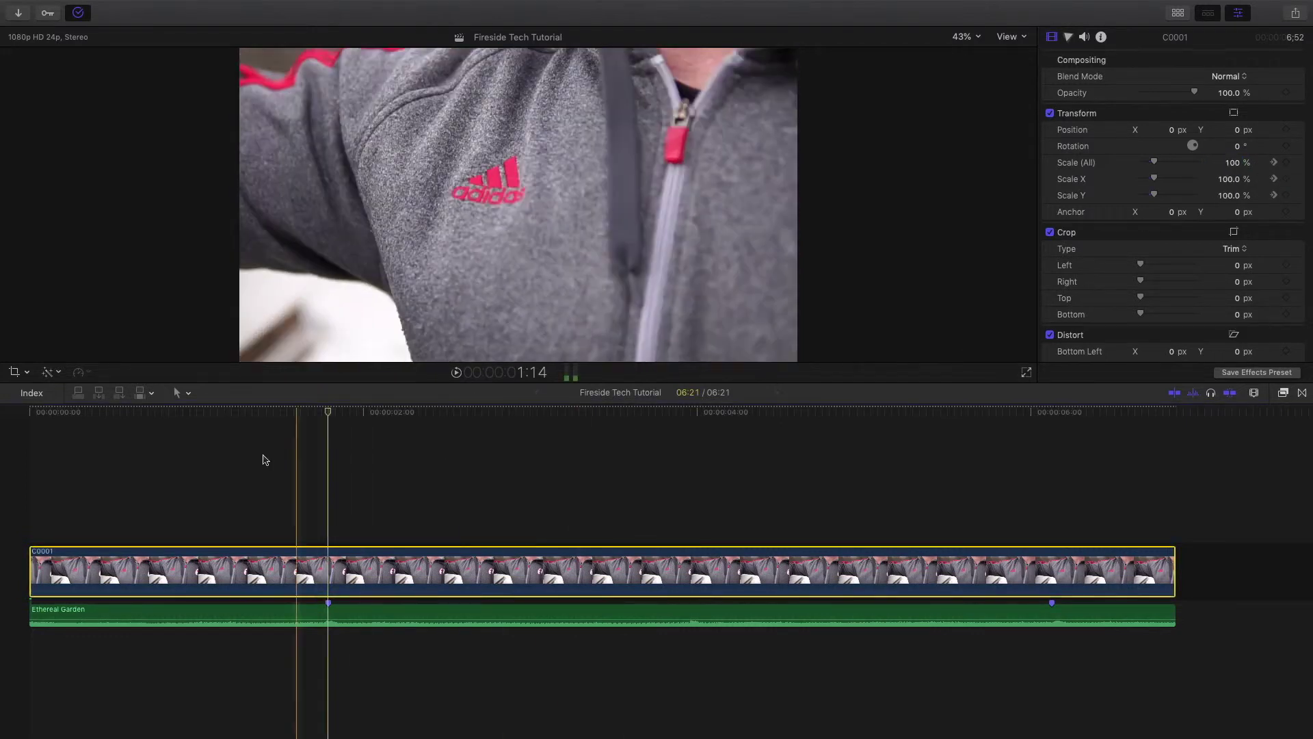
Play back the stronger scale pulse around the first beat marker and return to the start of the timeline.
{"action": "key", "text": "space"}
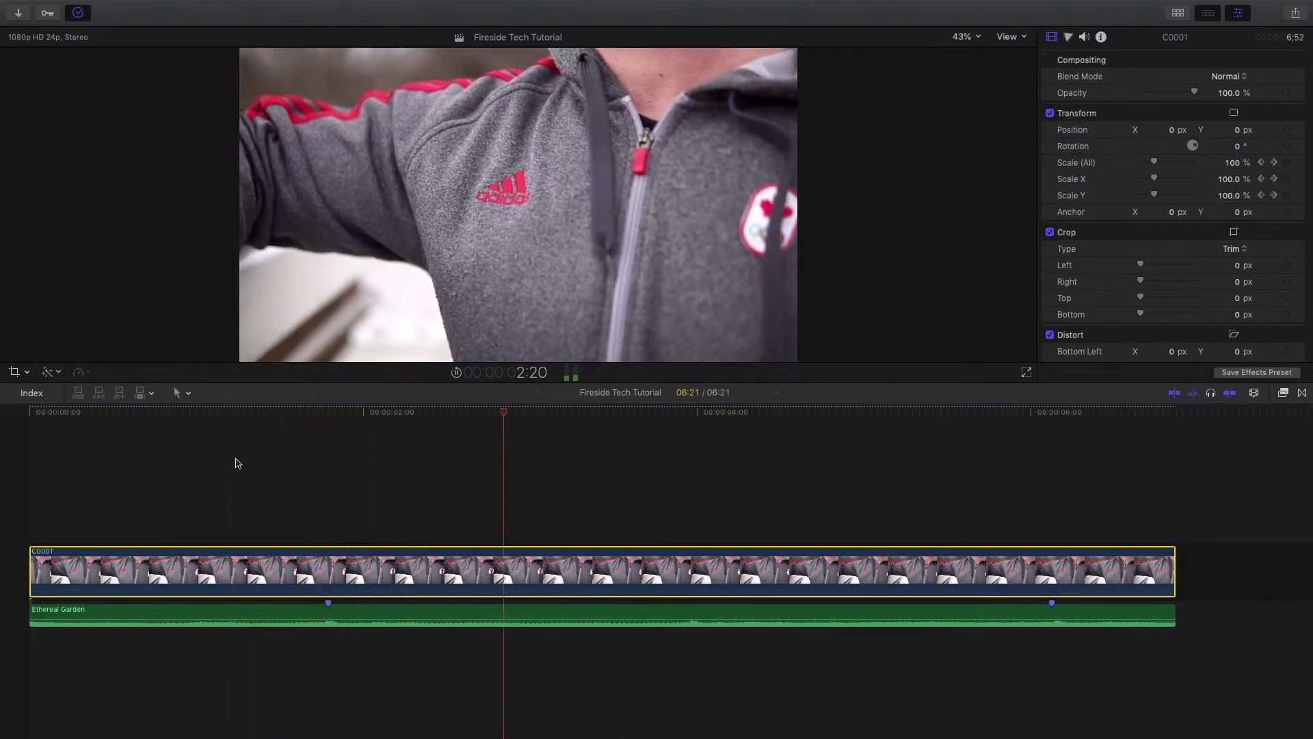
{"action": "key", "text": "space"}
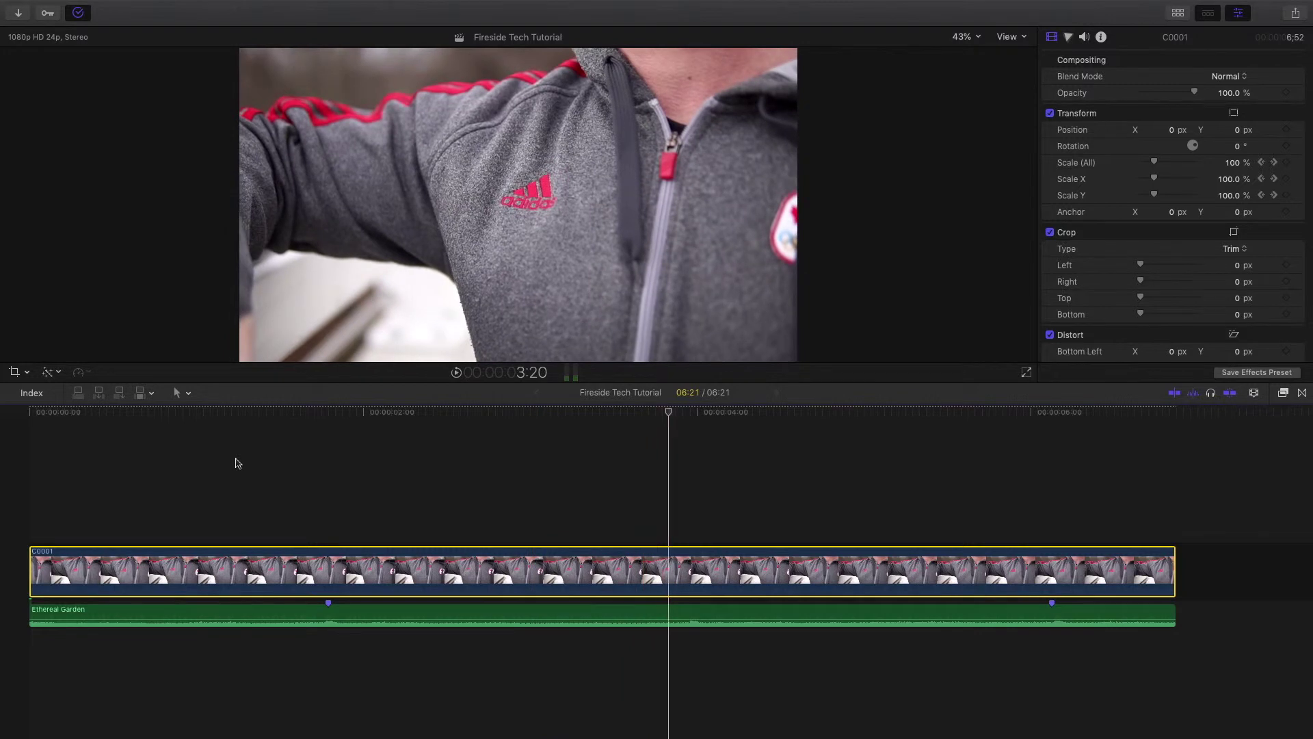
{"action": "key", "text": "Home"}
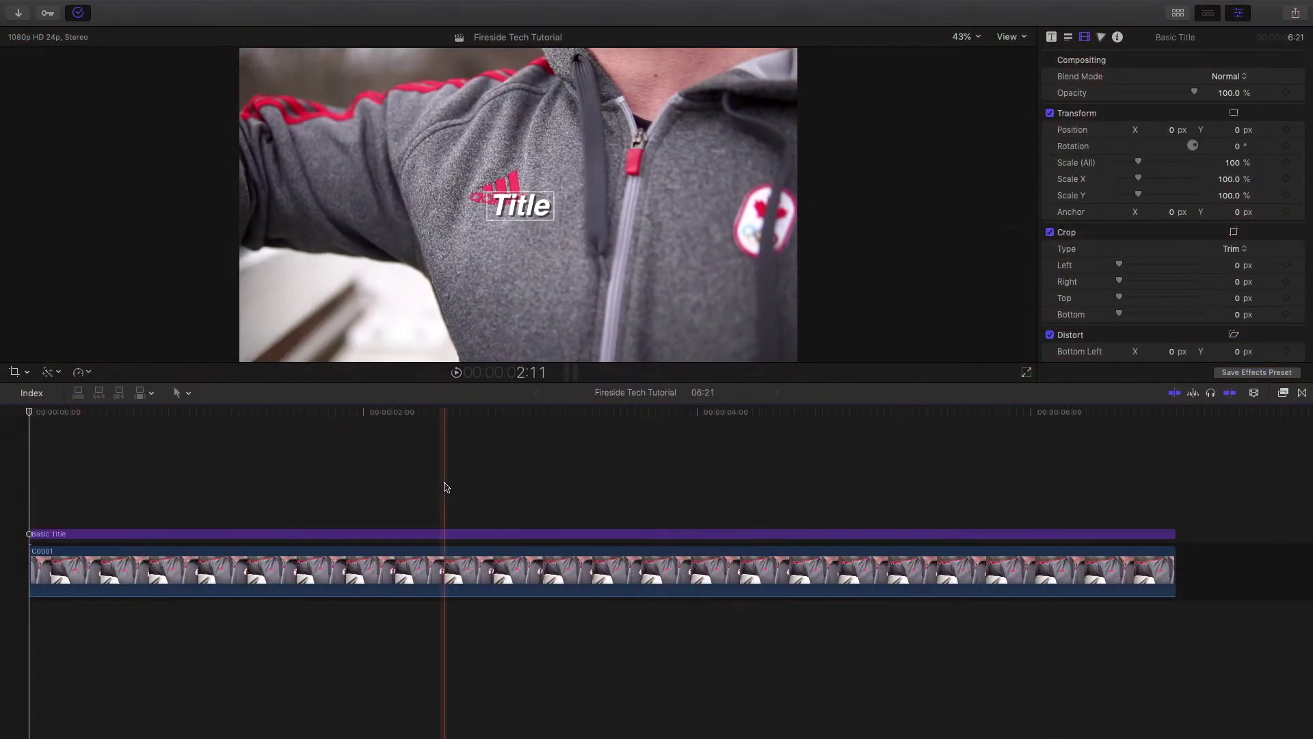
Add a Scale (All) keyframe at 100% on the Basic Title at the very start of the timeline.
{"action": "left_click", "coordinate": [304, 482]}
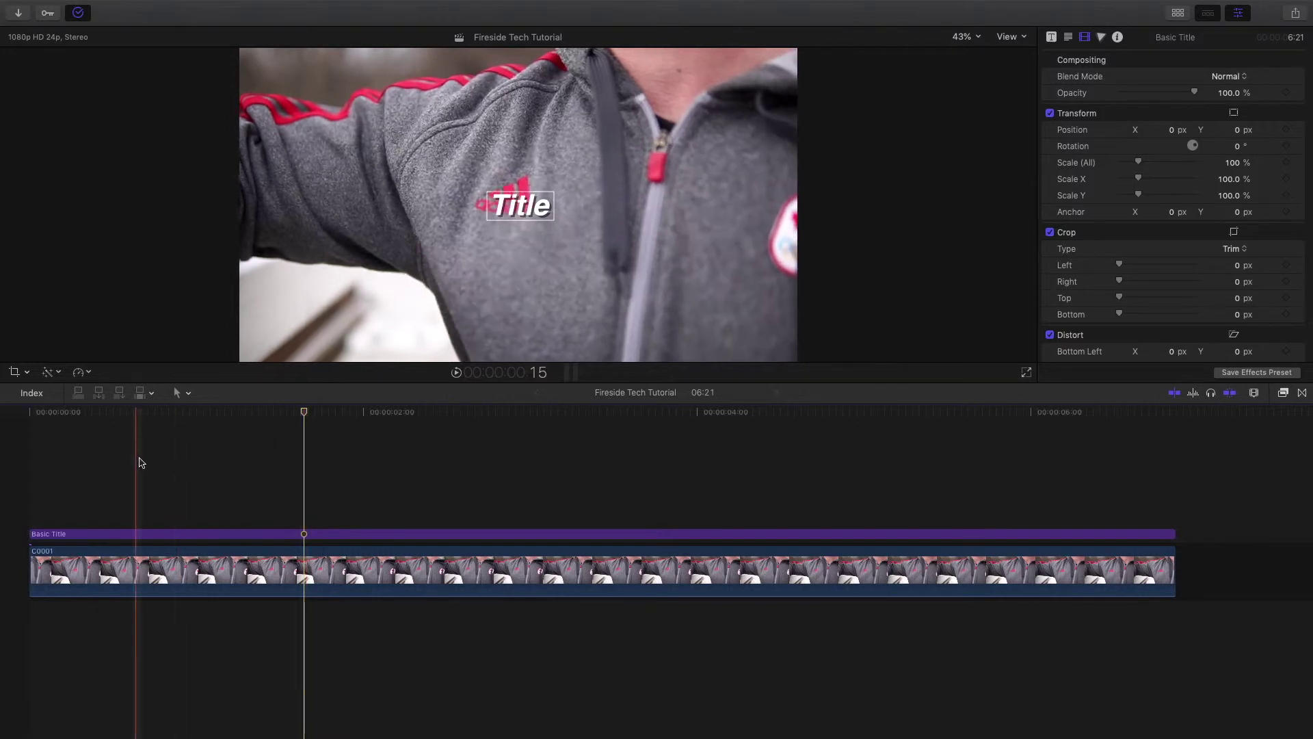
{"action": "left_click", "coordinate": [34, 459]}
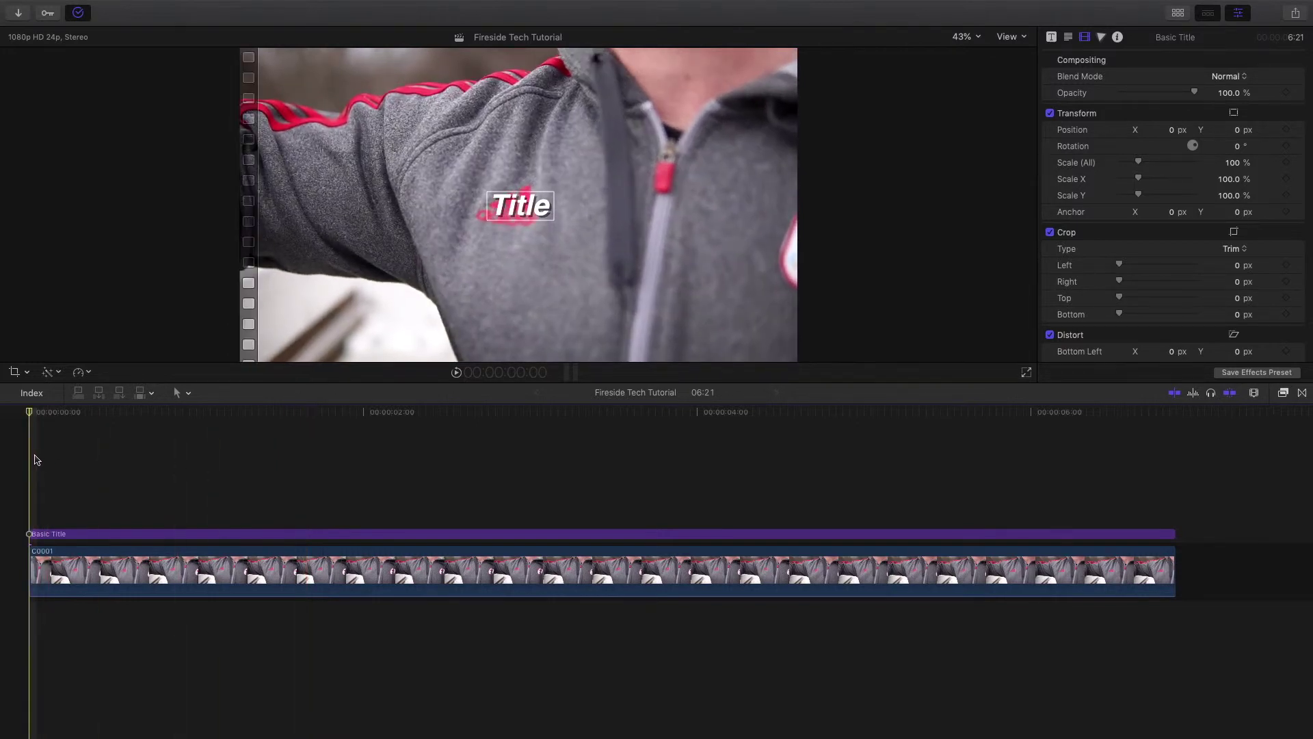
{"action": "left_click", "coordinate": [43, 535]}
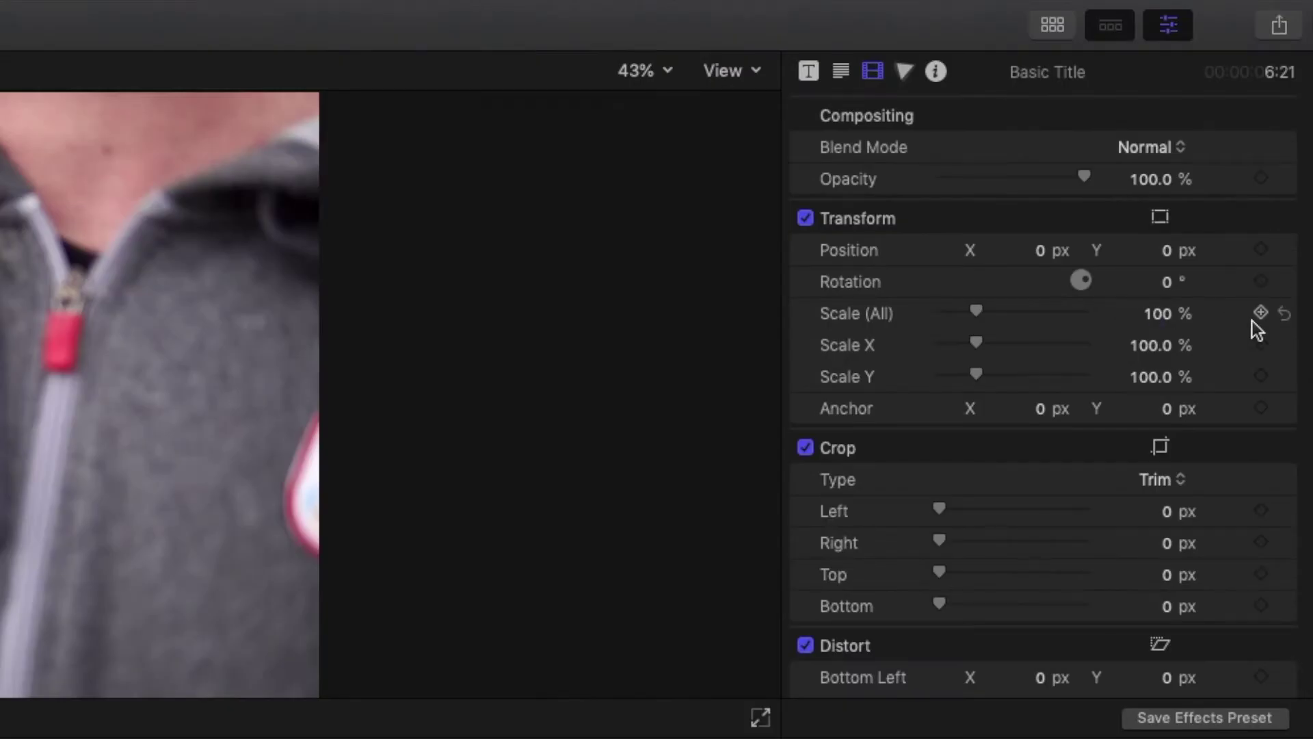
{"action": "left_click", "coordinate": [1262, 312]}
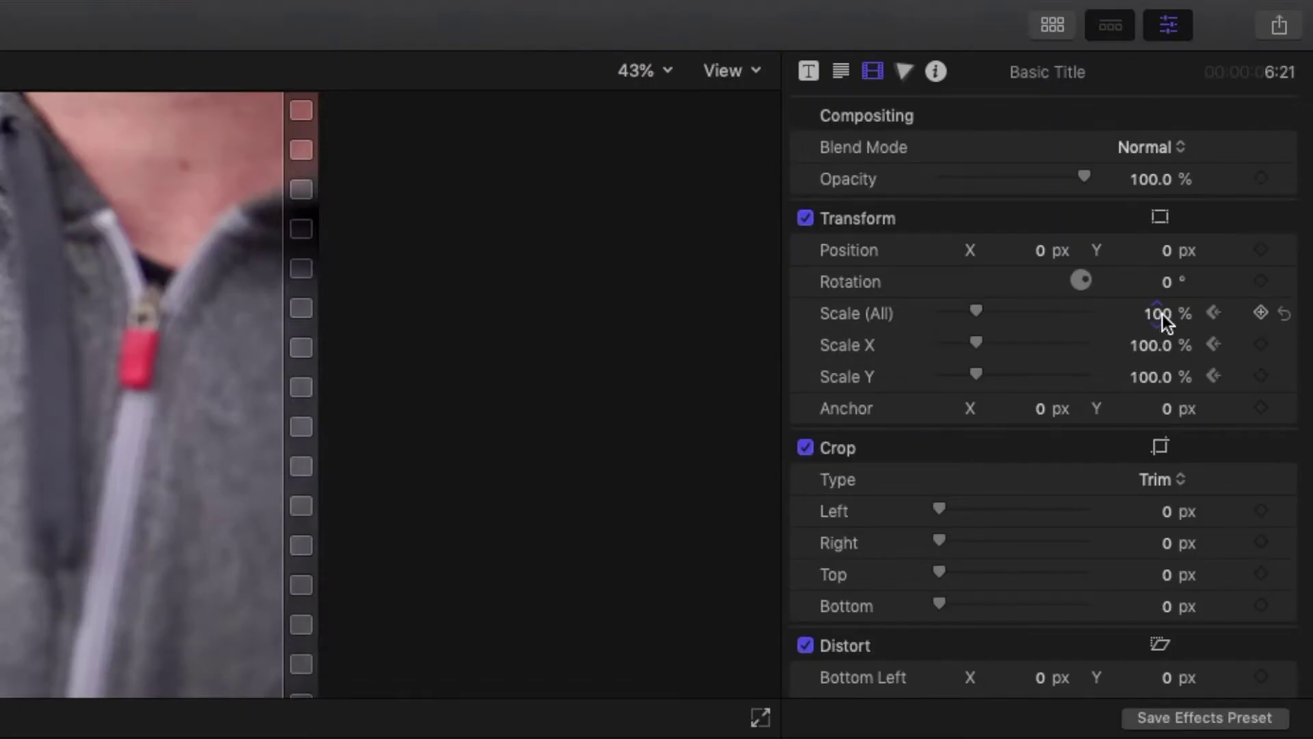
Set the Basic Title's Scale (All) to 150% at its last frame and play back the scaling from the start.
{"action": "left_click", "coordinate": [1232, 162]}
{"action": "type", "text": "15"}
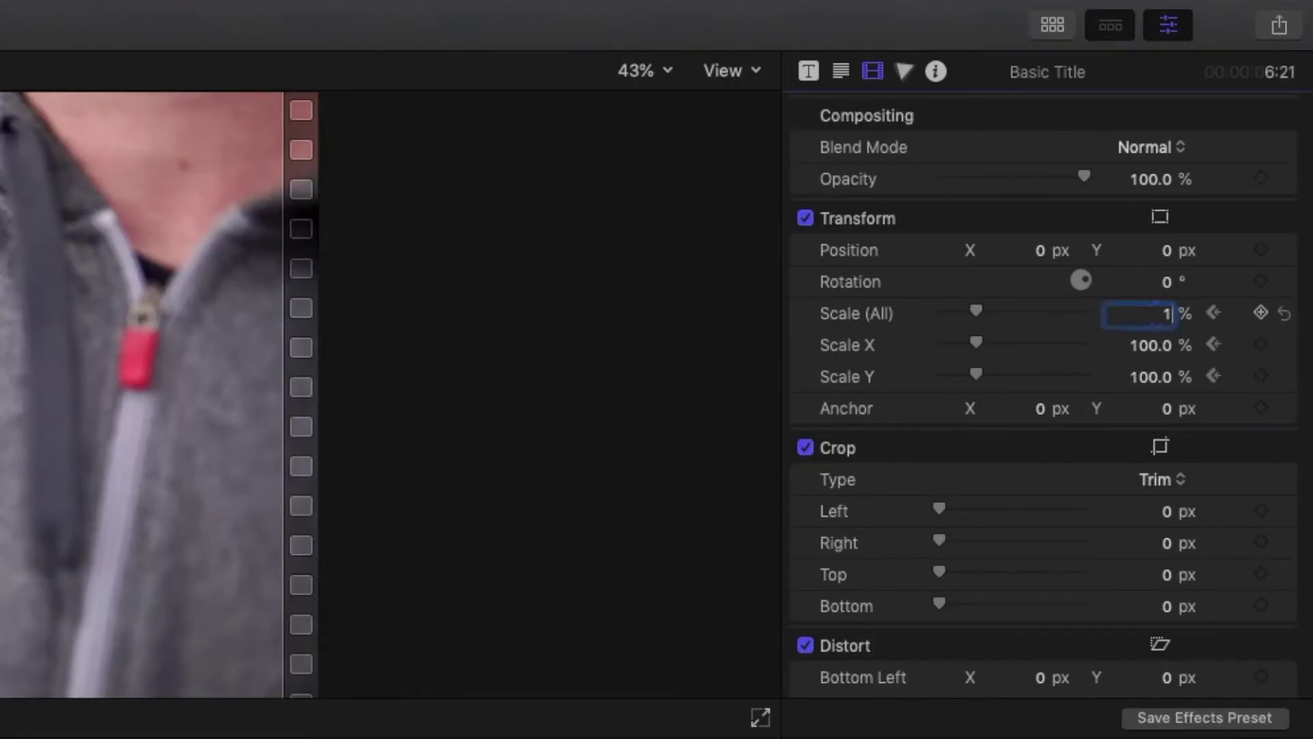
{"action": "type", "text": "0"}
{"action": "key", "text": "Return"}
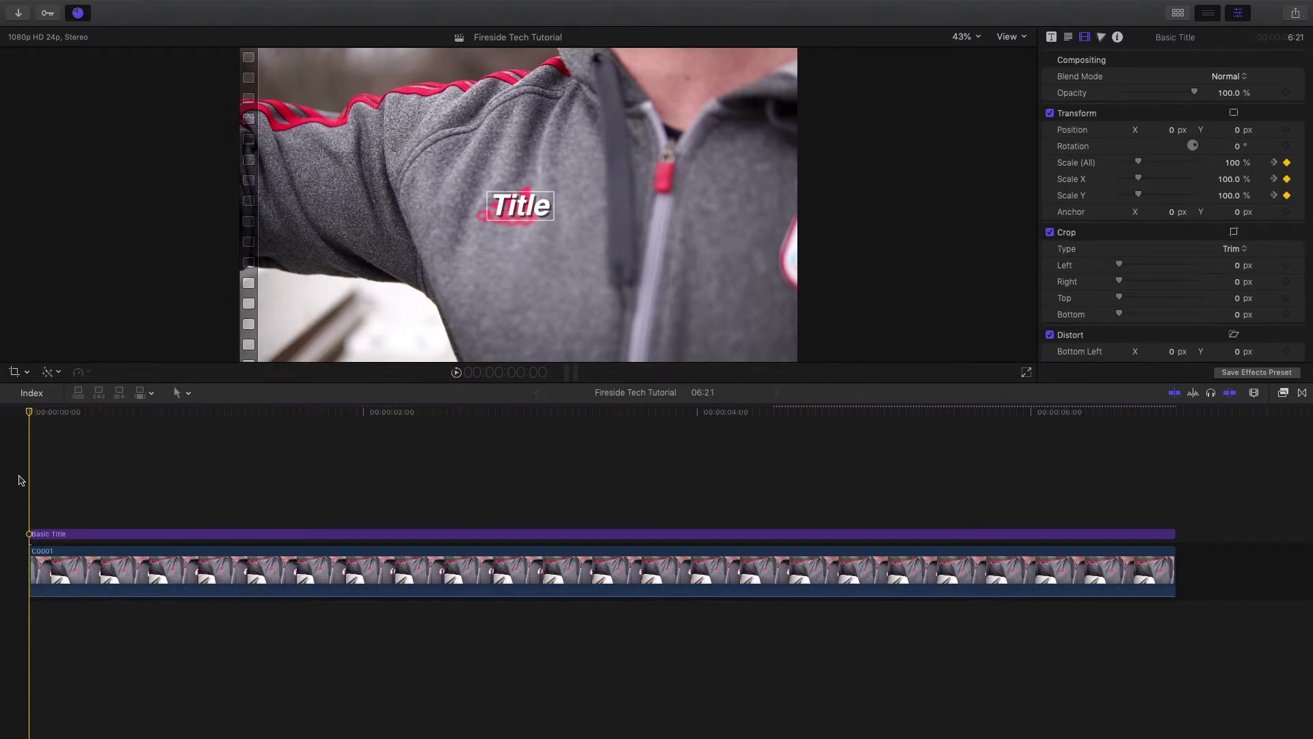
{"action": "key", "text": "space"}
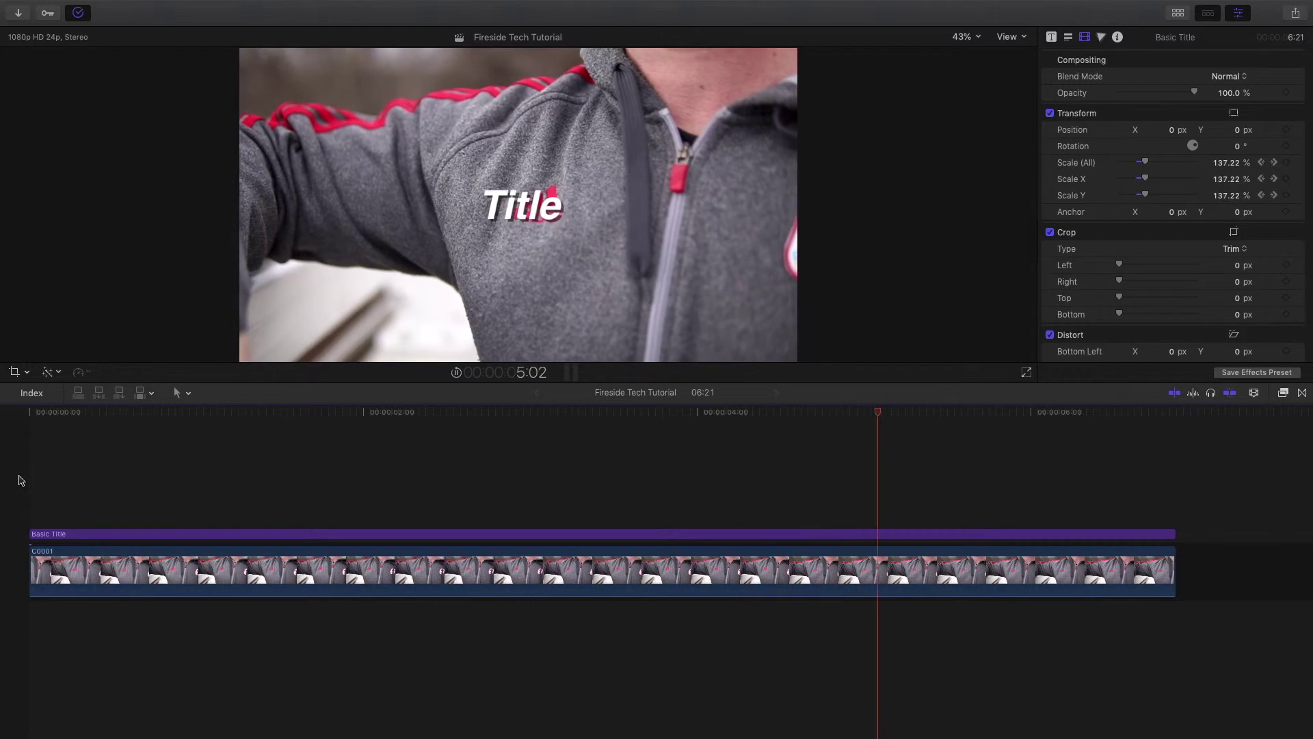
{"action": "key", "text": "space"}
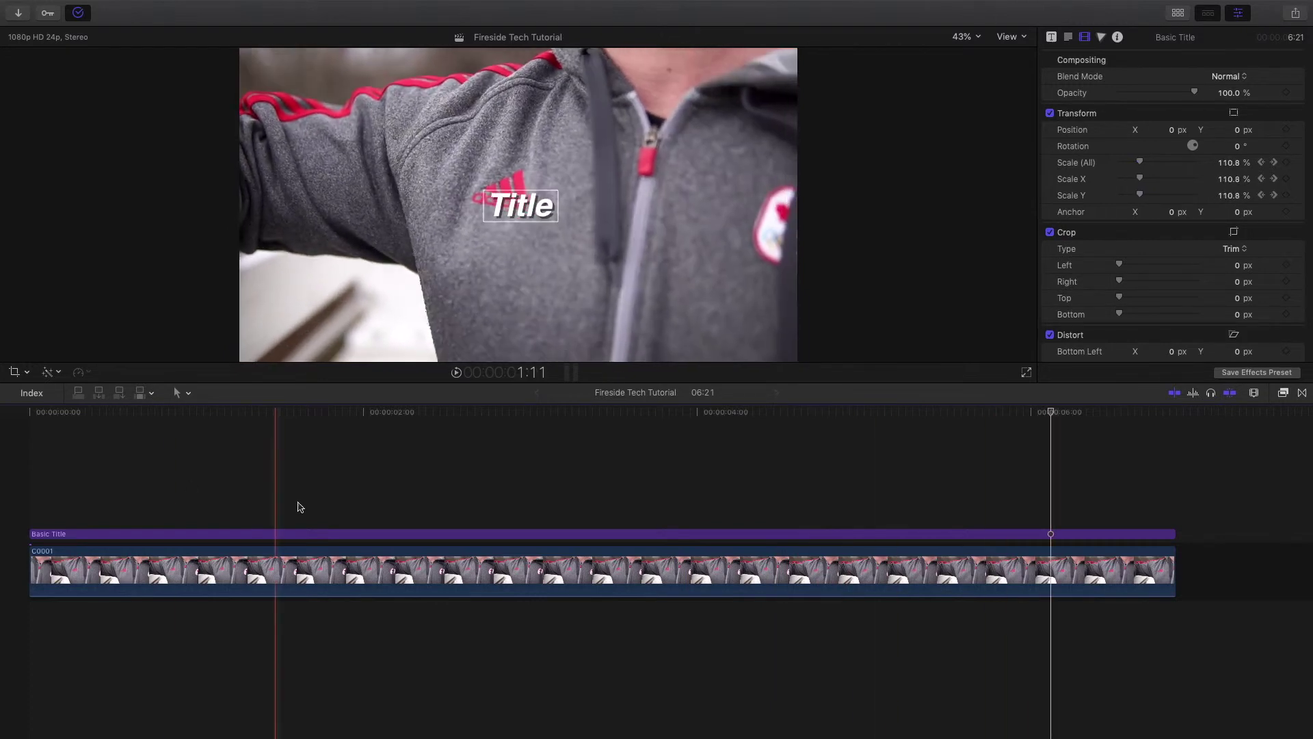
Convert the Basic Title above the video clip into a compound clip with the default name.
{"action": "left_click", "coordinate": [484, 533]}
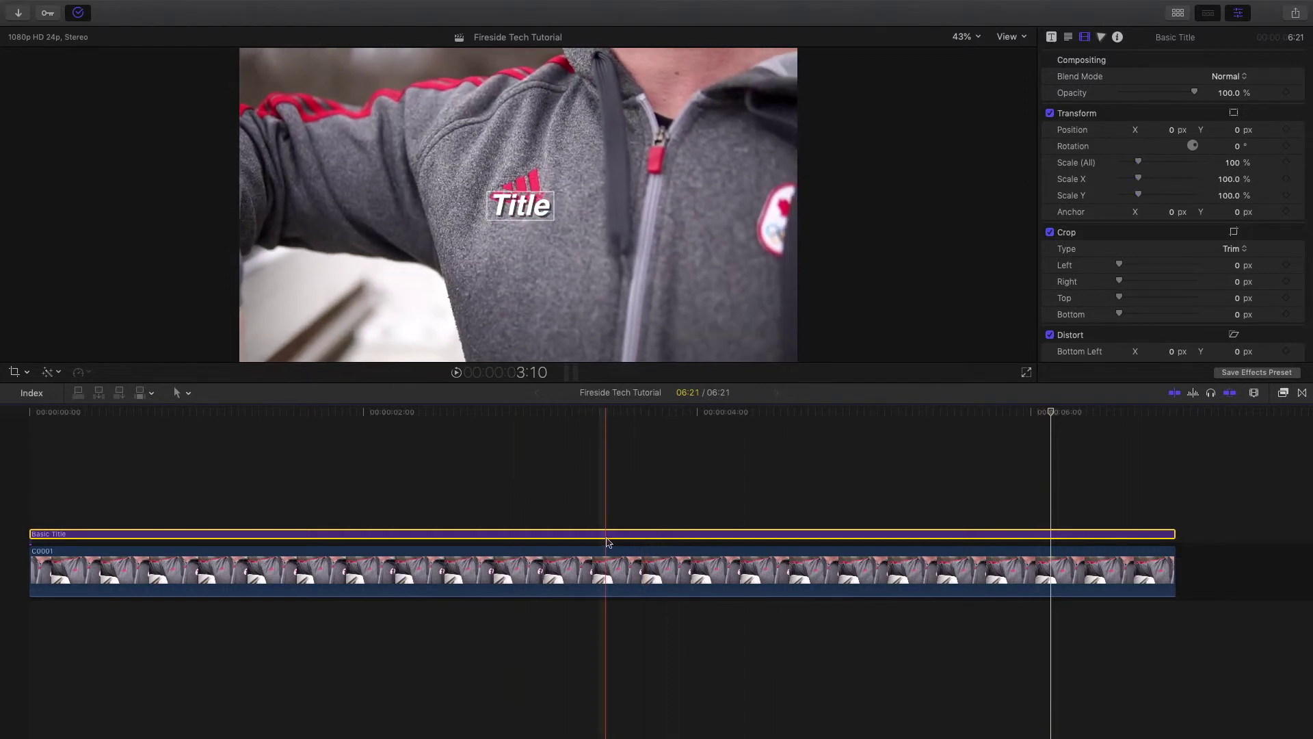
{"action": "right_click", "coordinate": [610, 534]}
{"action": "key", "text": "Escape"}
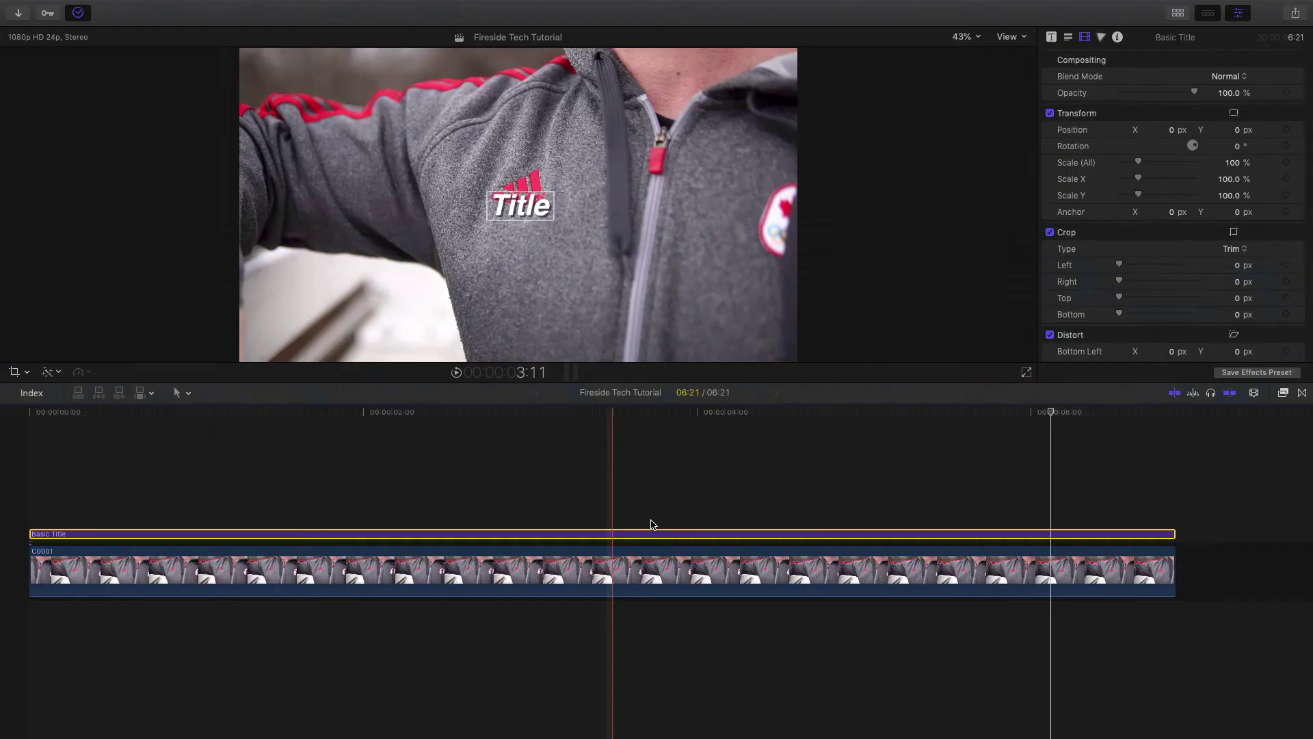
{"action": "key", "text": "Return"}
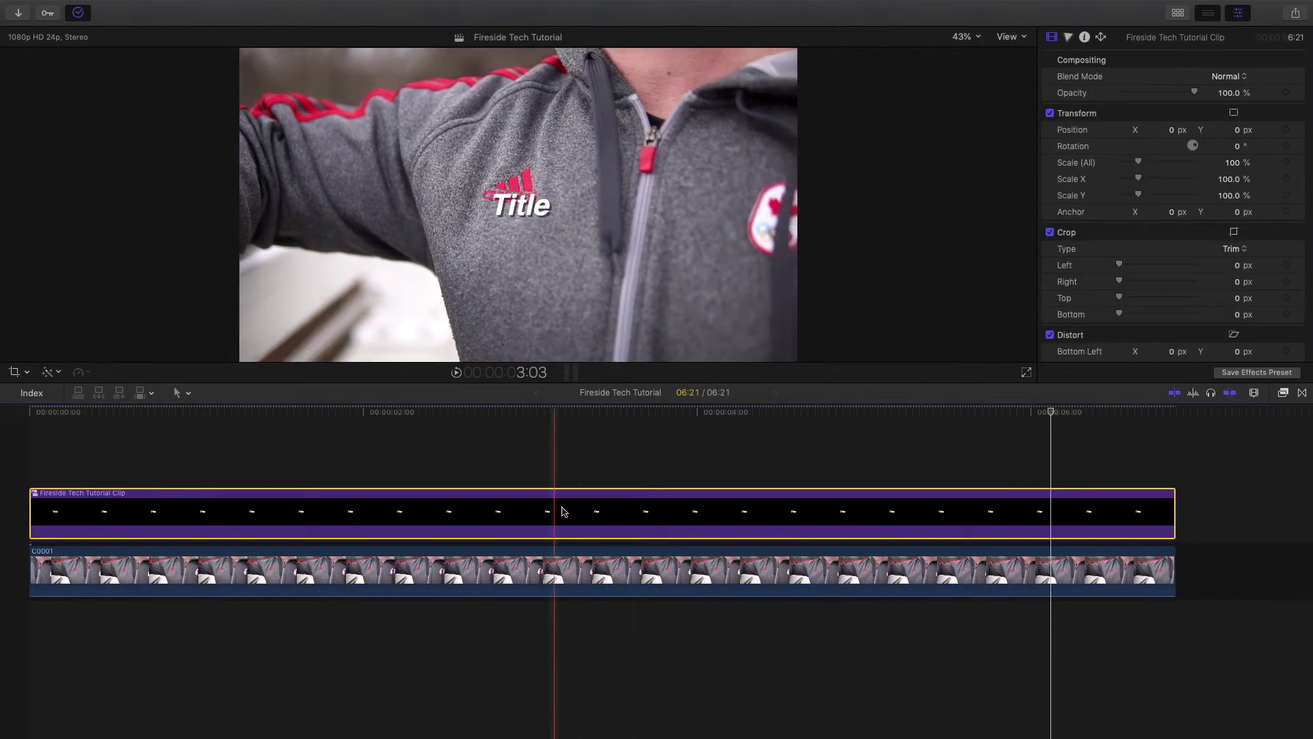
Add a Position keyframe at the start of the compound title clip and set X to about -1102 px.
{"action": "left_click", "coordinate": [564, 520]}
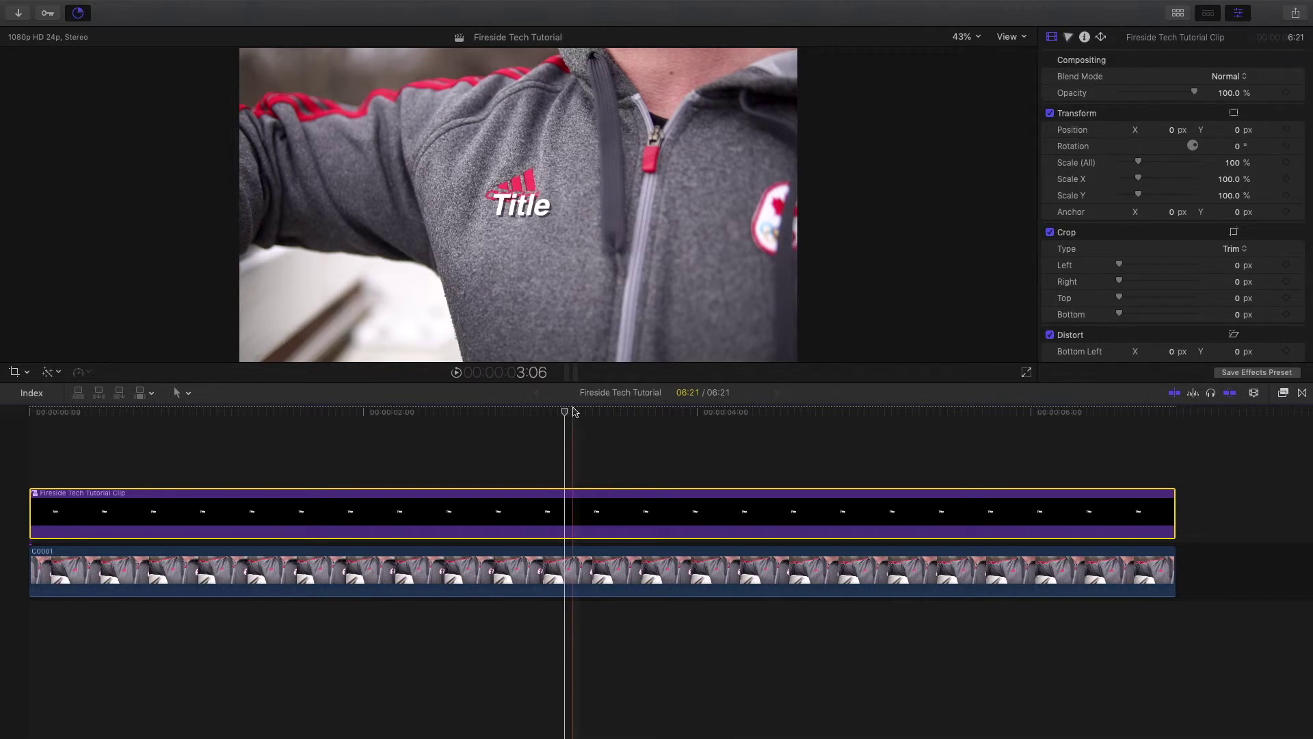
{"action": "left_click", "coordinate": [29, 520]}
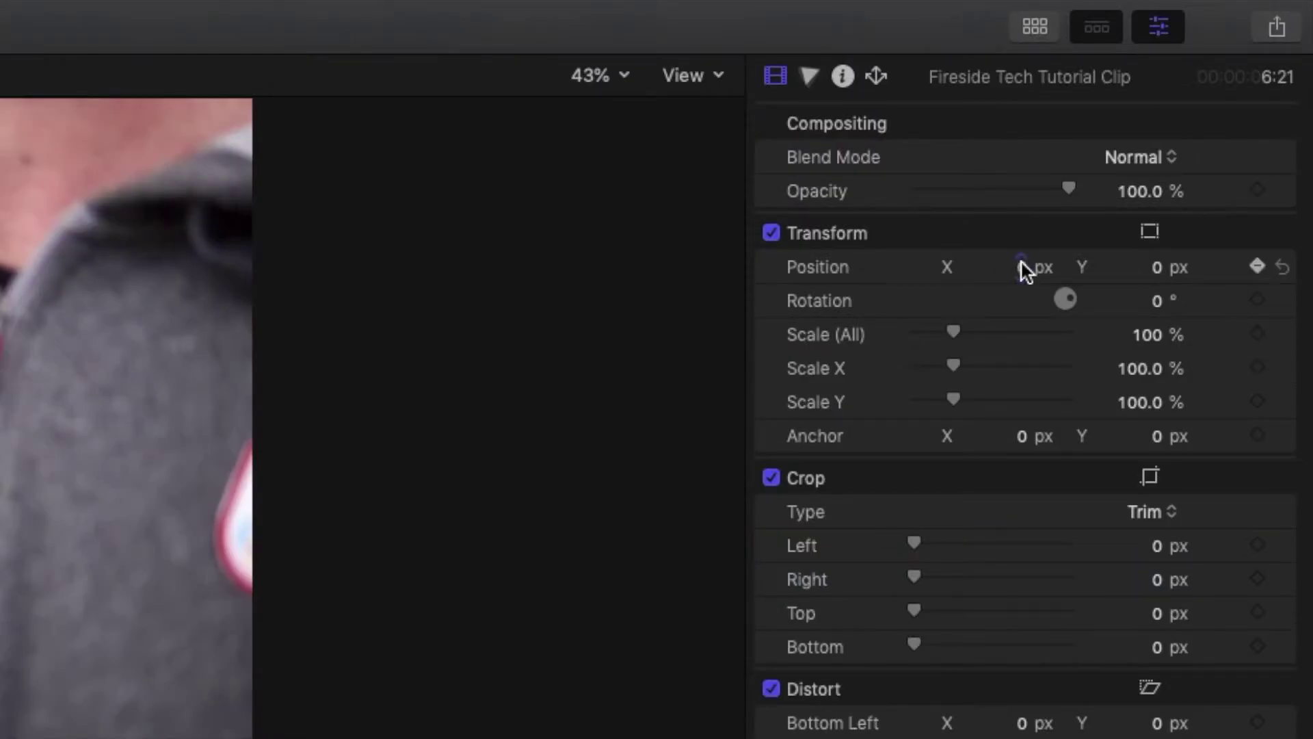
{"action": "left_click_drag", "start_coordinate": [1025, 267], "coordinate": [274, 268]}
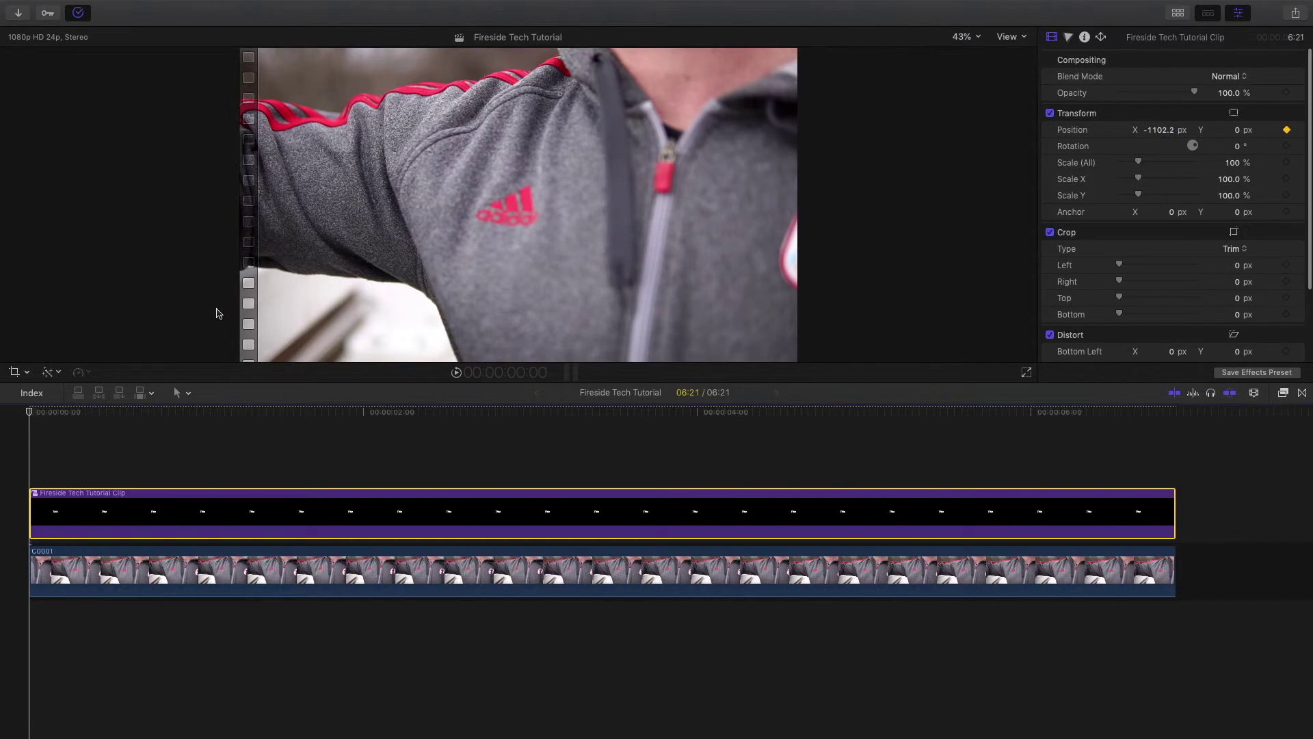
Add a Position keyframe on the compound title clip at 2:00 and set X to 0 px.
{"action": "left_click", "coordinate": [94, 413]}
{"action": "left_click_drag", "start_coordinate": [116, 425], "coordinate": [369, 420]}
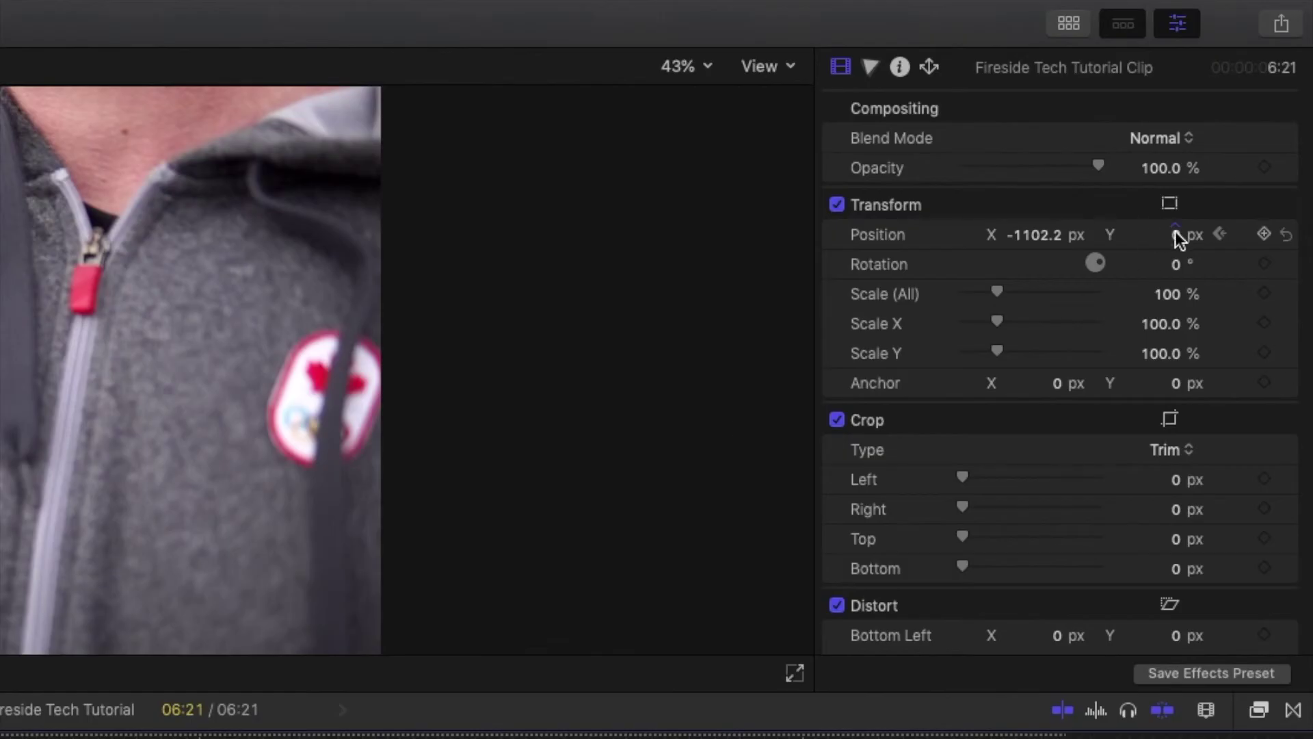
{"action": "left_click", "coordinate": [1265, 234]}
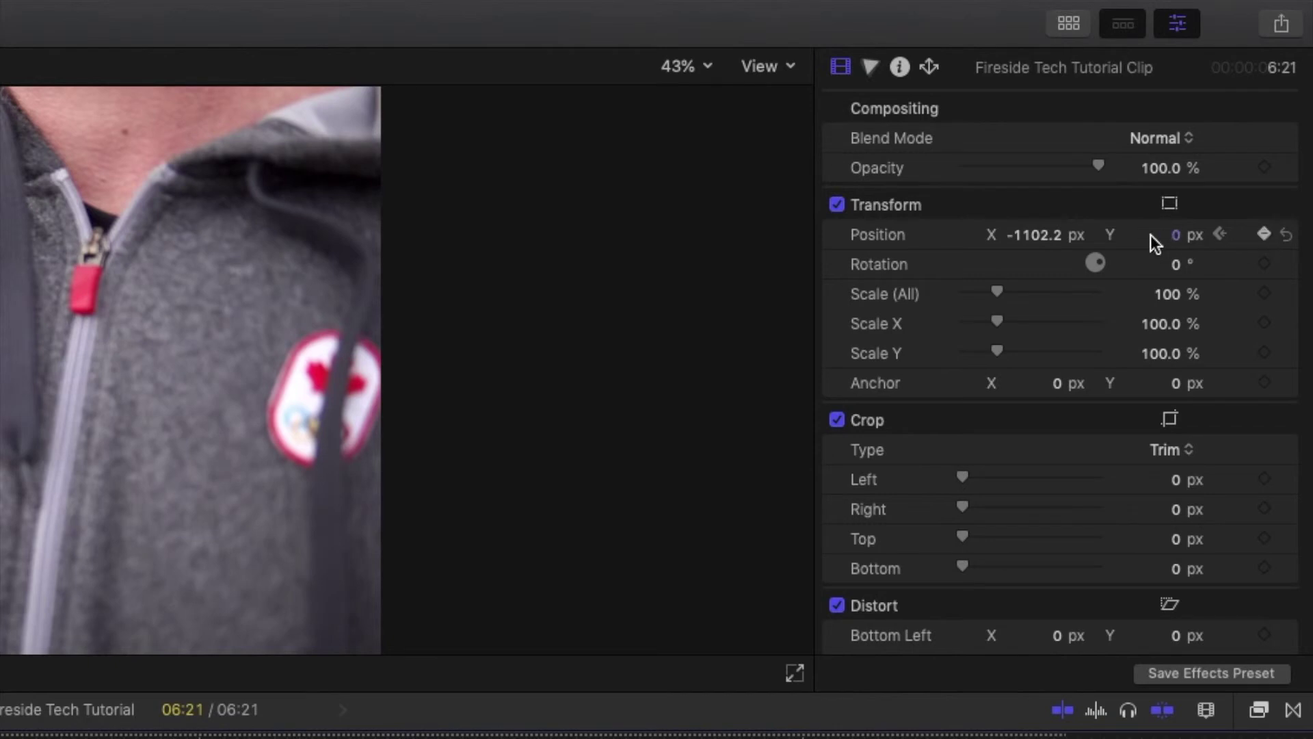
{"action": "left_click", "coordinate": [1029, 235]}
{"action": "type", "text": "0"}
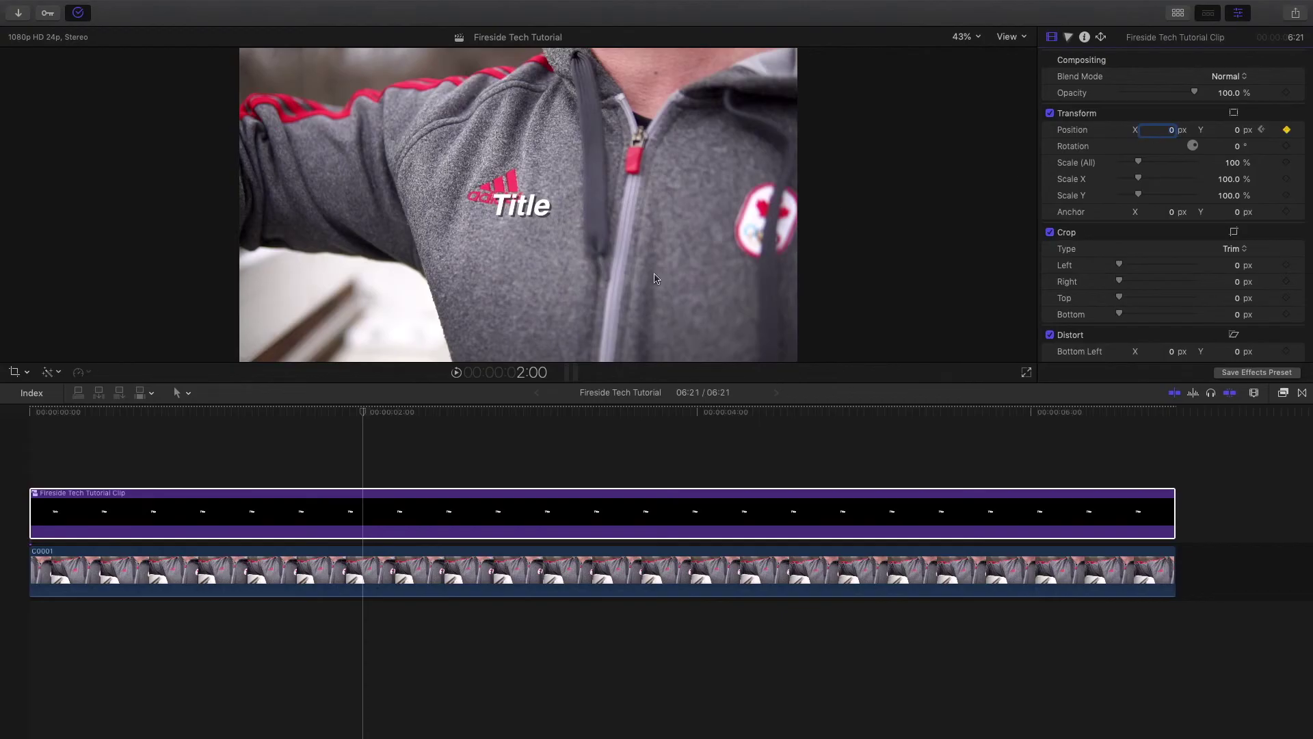
{"action": "key", "text": "Return"}
Play the timeline from the start to check the title sliding into the frame.
{"action": "key", "text": "Home"}
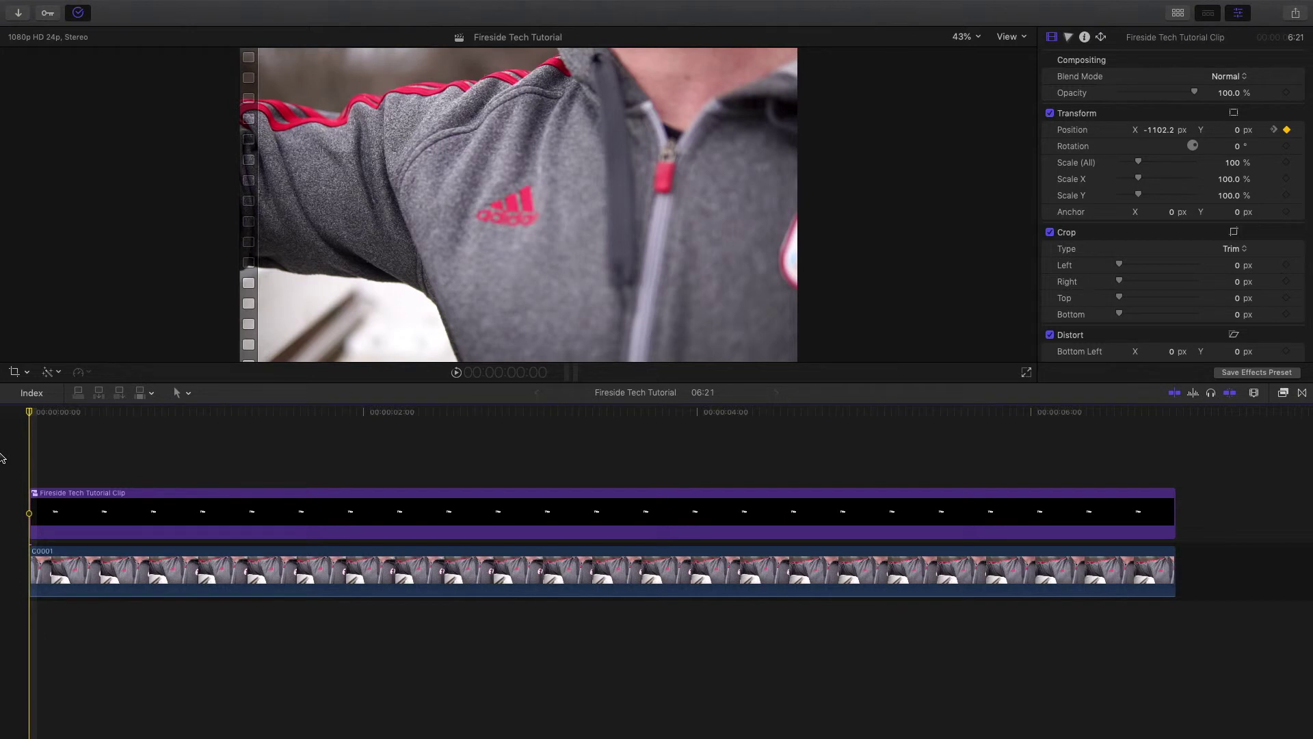
{"action": "key", "text": "space"}
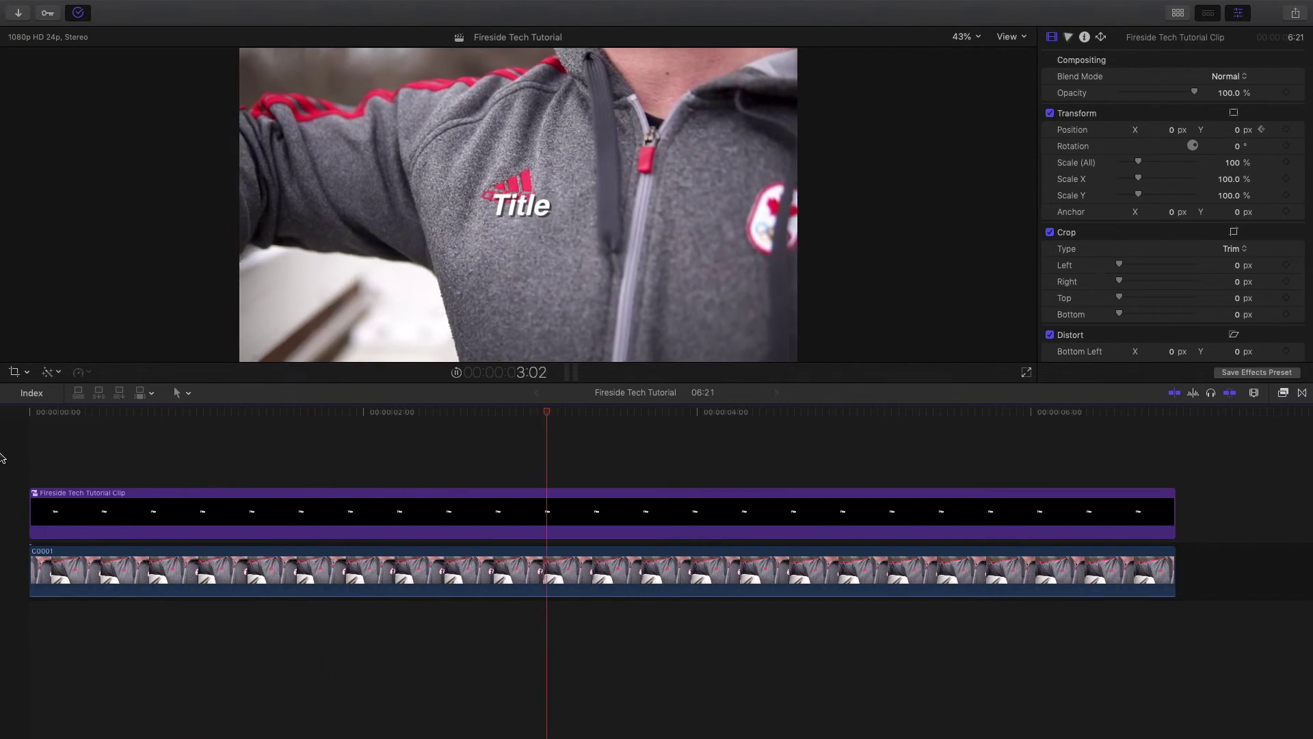
{"action": "key", "text": "space"}
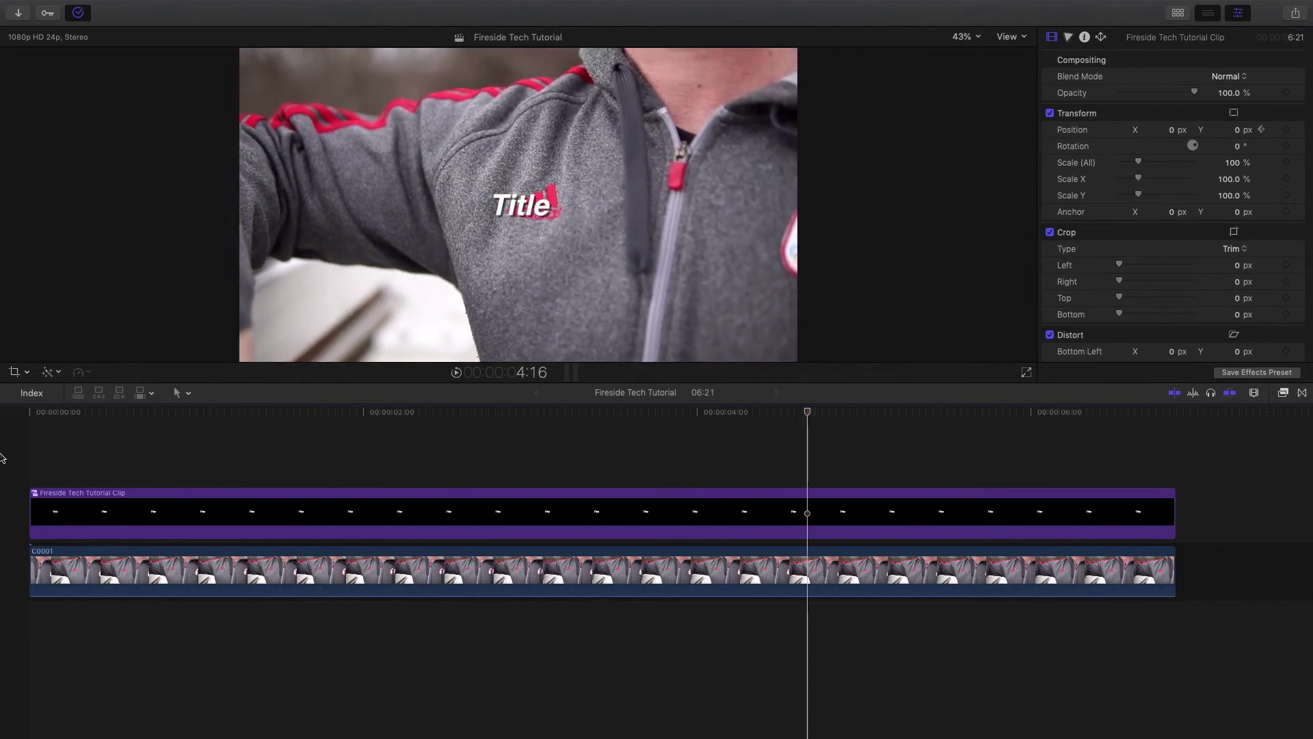